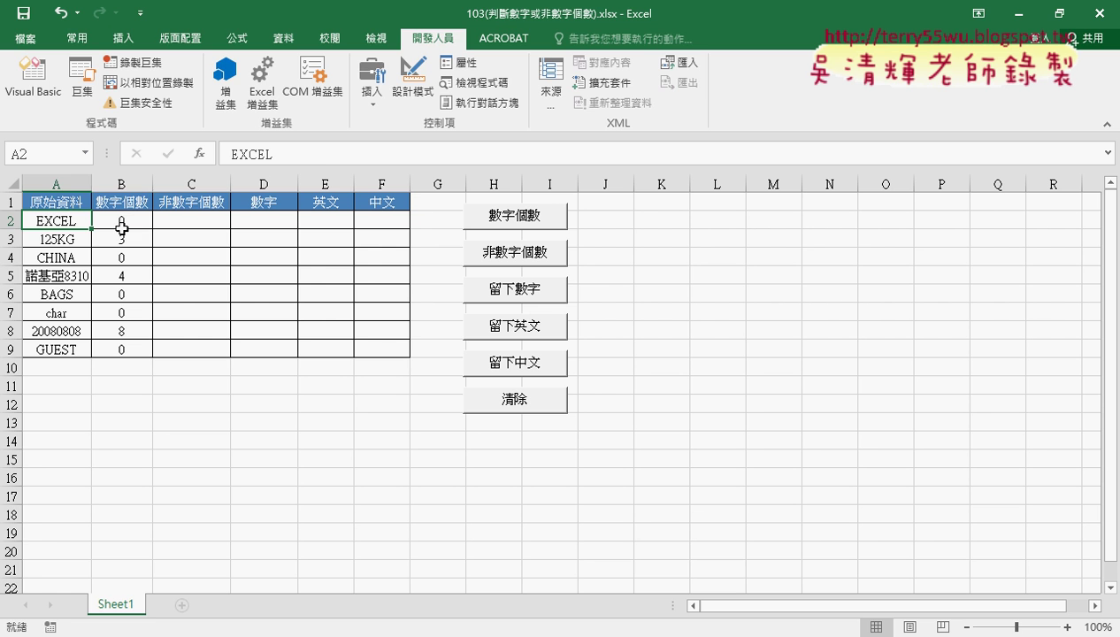
# Step: Clear all the result columns and open the 清除 macro's code for editing
pyautogui.click(122, 225)
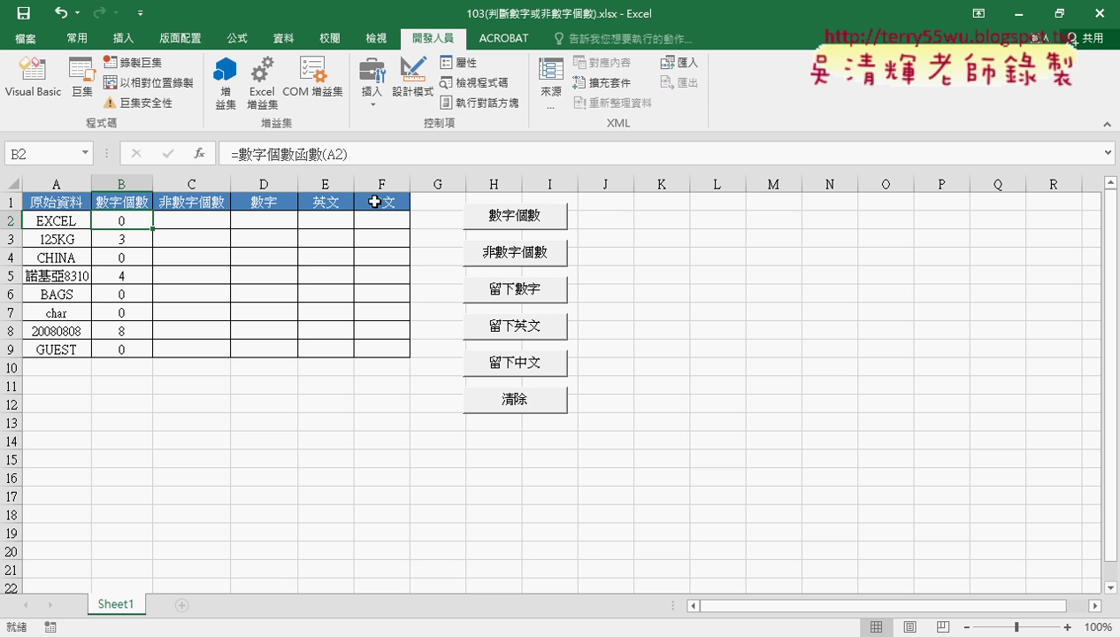
pyautogui.click(509, 403)
pyautogui.rightClick(513, 405)
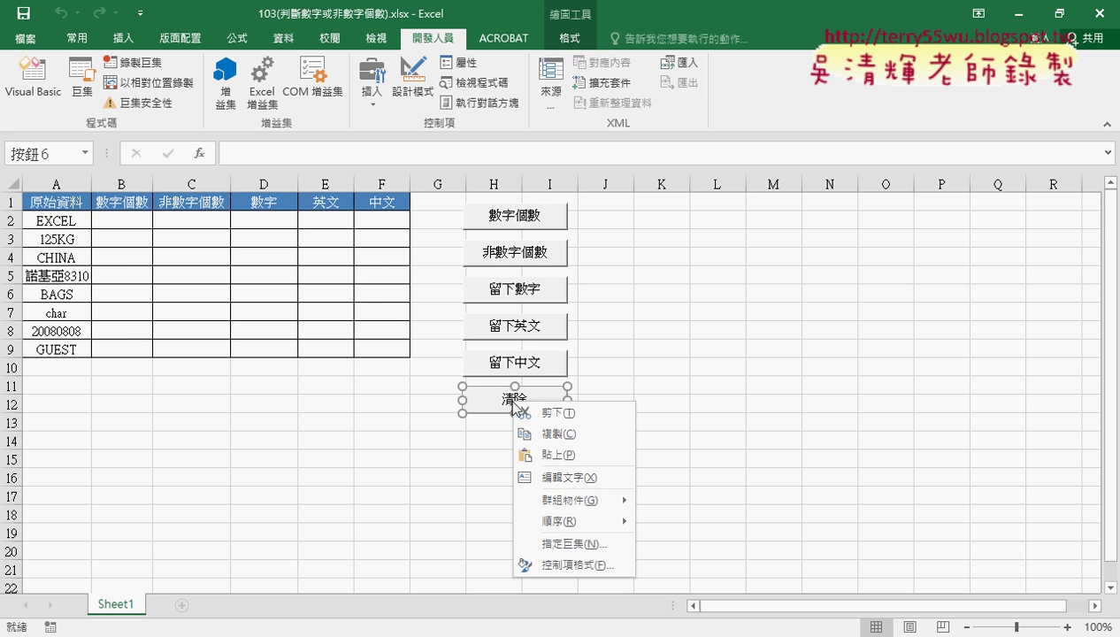
pyautogui.click(559, 537)
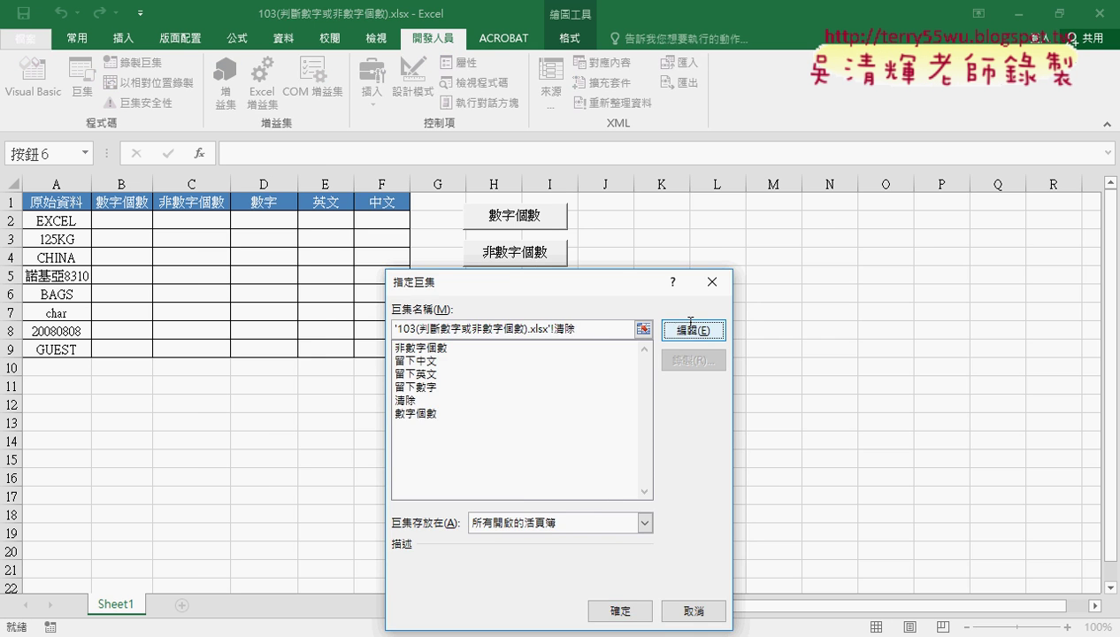
pyautogui.click(685, 326)
# Step: Fill A8:F9 down to add 20080809 and GUEST as rows 10 and 11
pyautogui.moveTo(576, 45); pyautogui.dragTo(765, 44)
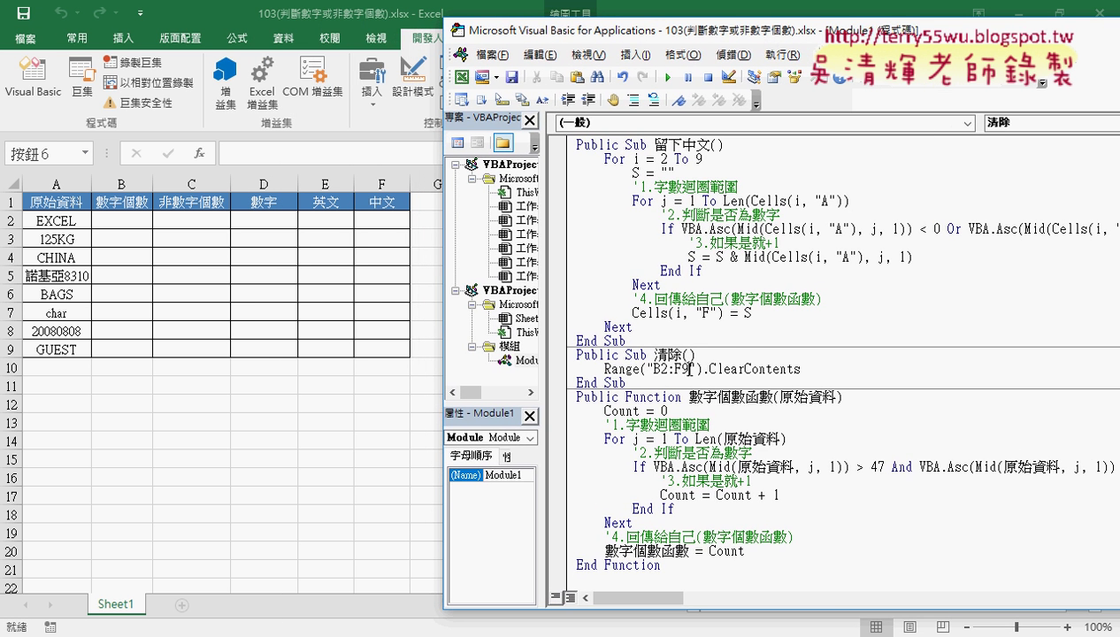
pyautogui.moveTo(688, 369); pyautogui.dragTo(680, 369)
pyautogui.moveTo(50, 334)
pyautogui.mouseDown()
pyautogui.moveTo(403, 357)
pyautogui.moveTo(393, 398)
pyautogui.mouseUp()
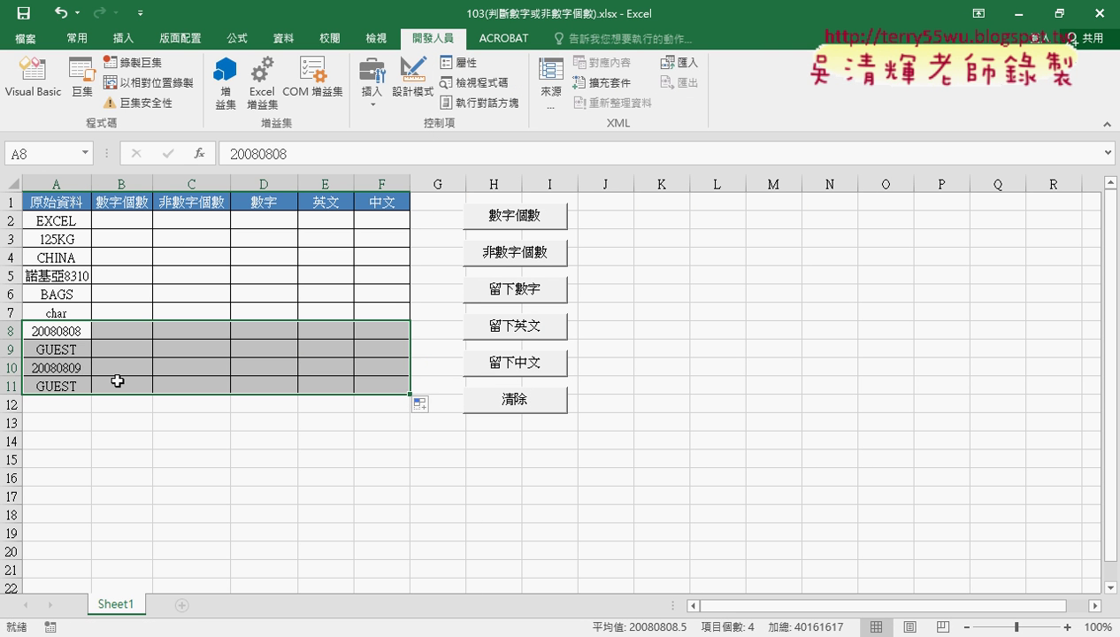
# Step: Run the 數字個數, 非數字個數, 留下英文, 留下中文 and 留下數字 macros to fill rows 2–9
pyautogui.click(539, 228)
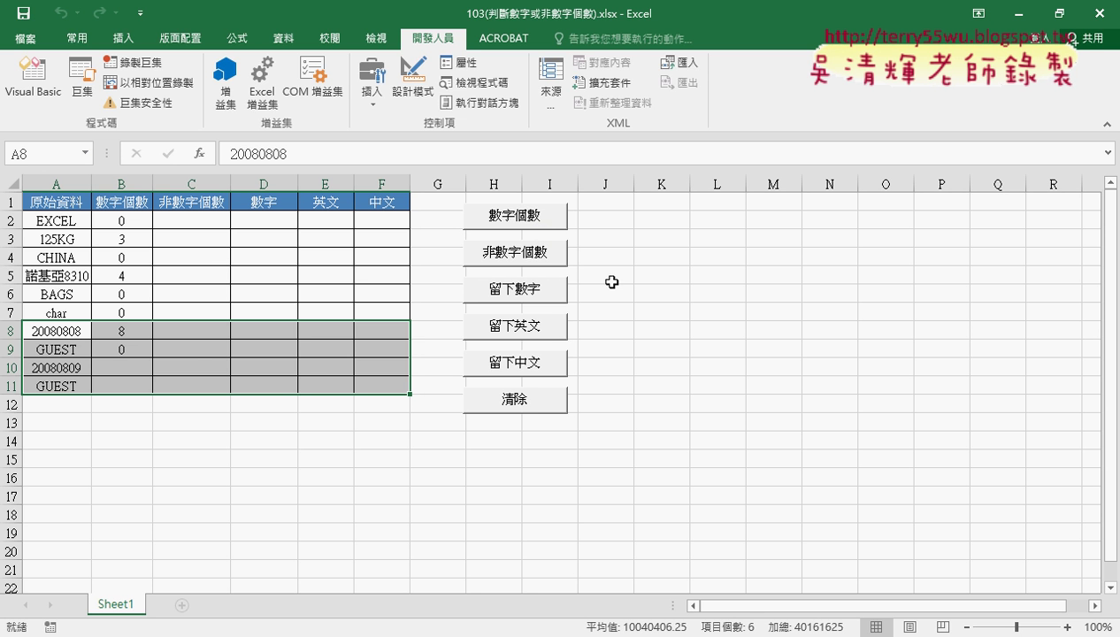
pyautogui.click(541, 257)
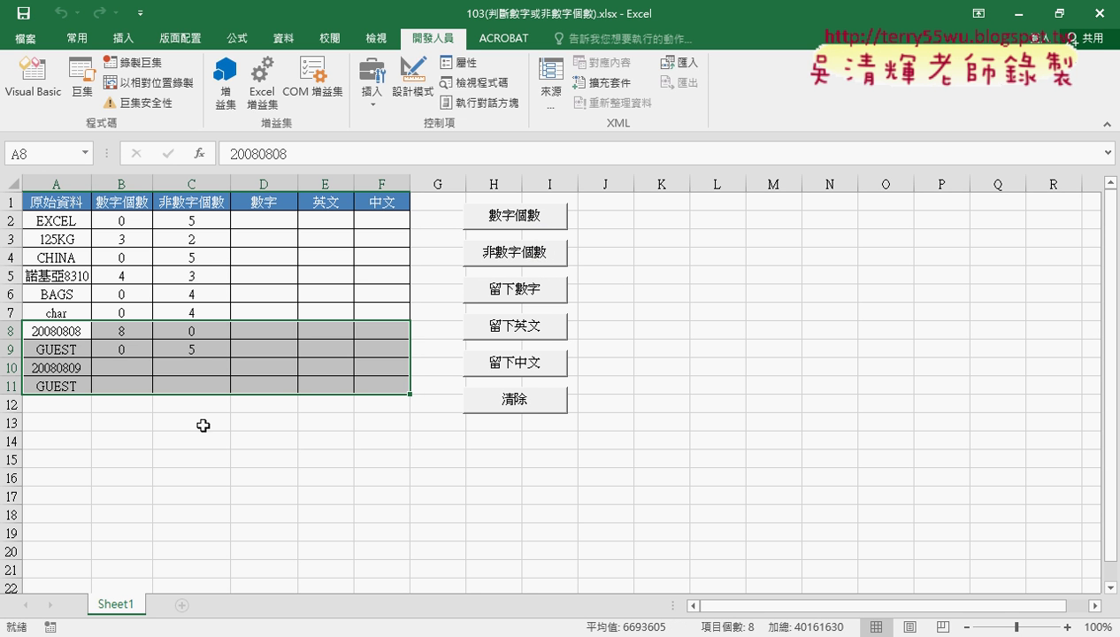
pyautogui.click(534, 326)
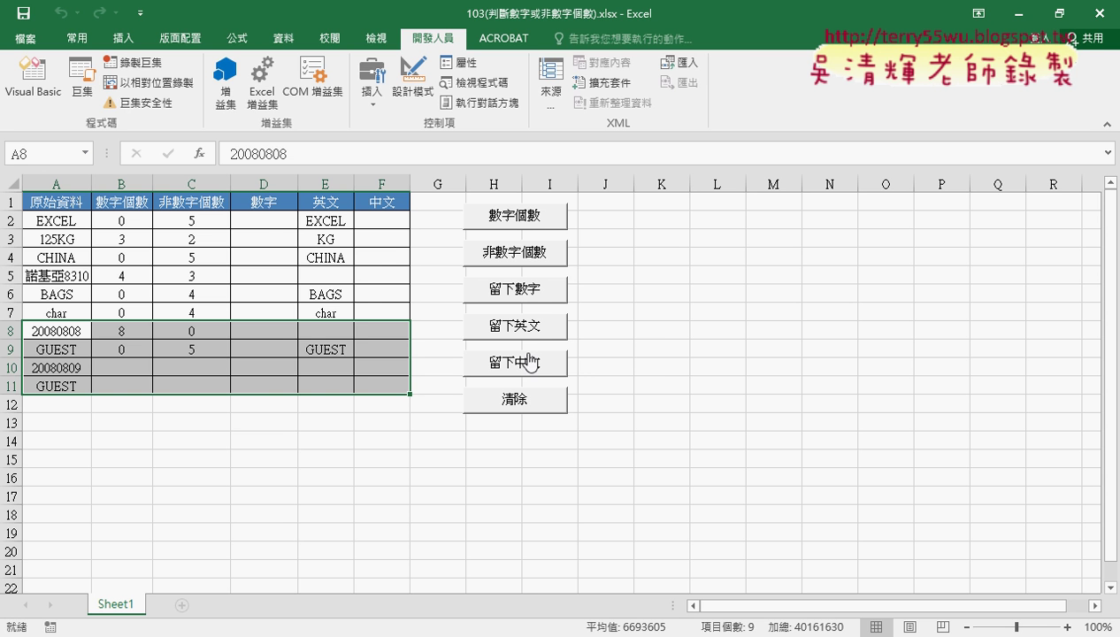
pyautogui.click(529, 365)
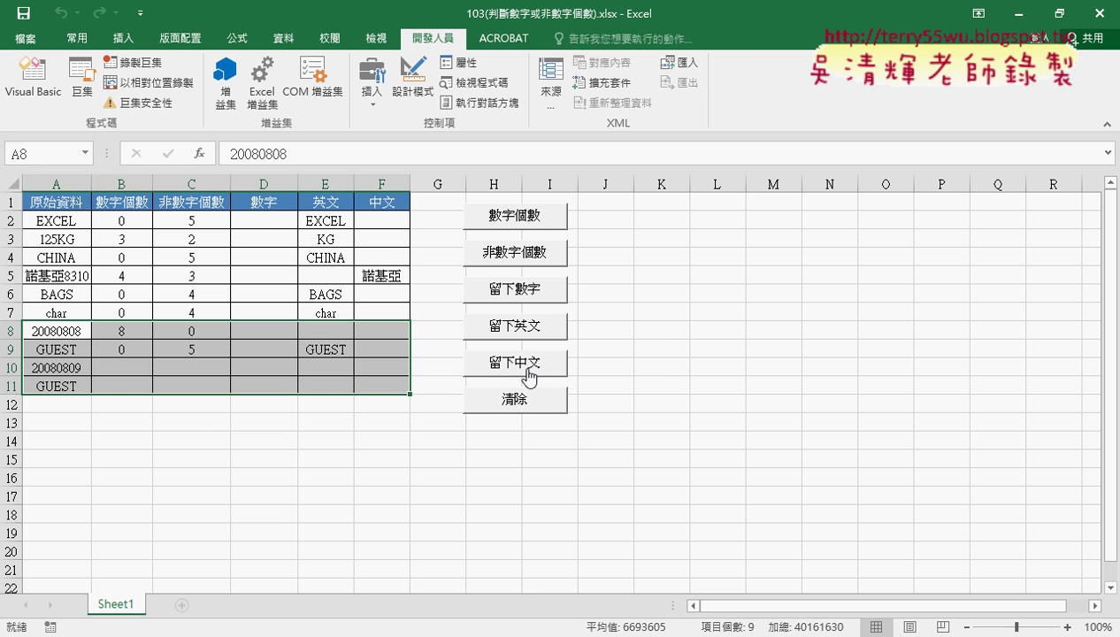
pyautogui.click(526, 290)
pyautogui.rightClick(529, 222)
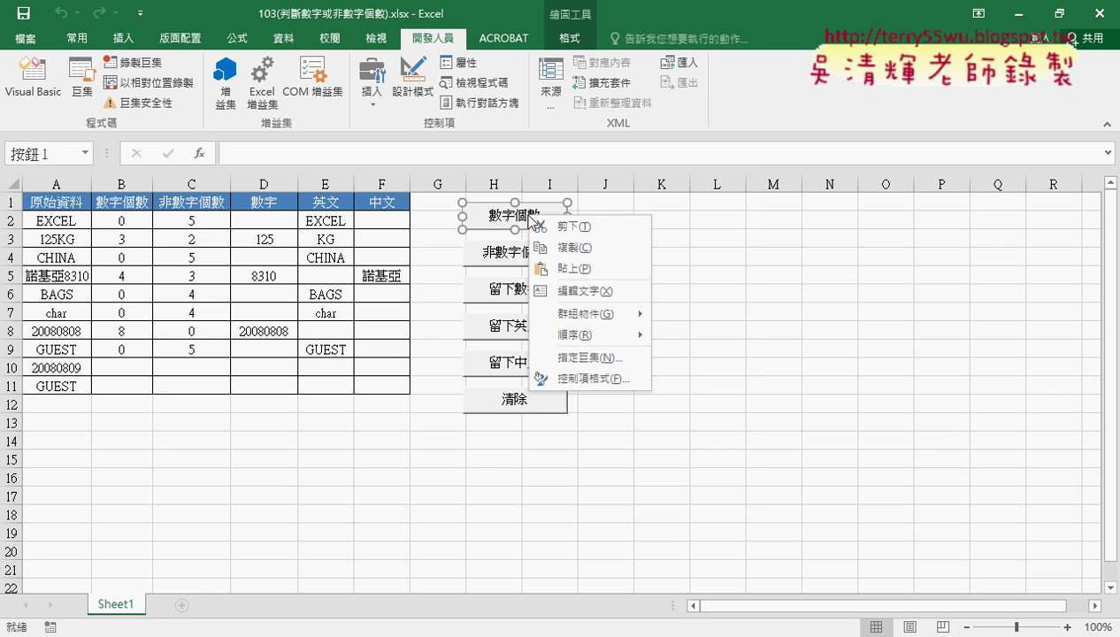
# Step: In the 數字個數 macro, replace the loop's end row 9 with range("A2").End(xlDown).Row
pyautogui.click(578, 357)
pyautogui.click(714, 227)
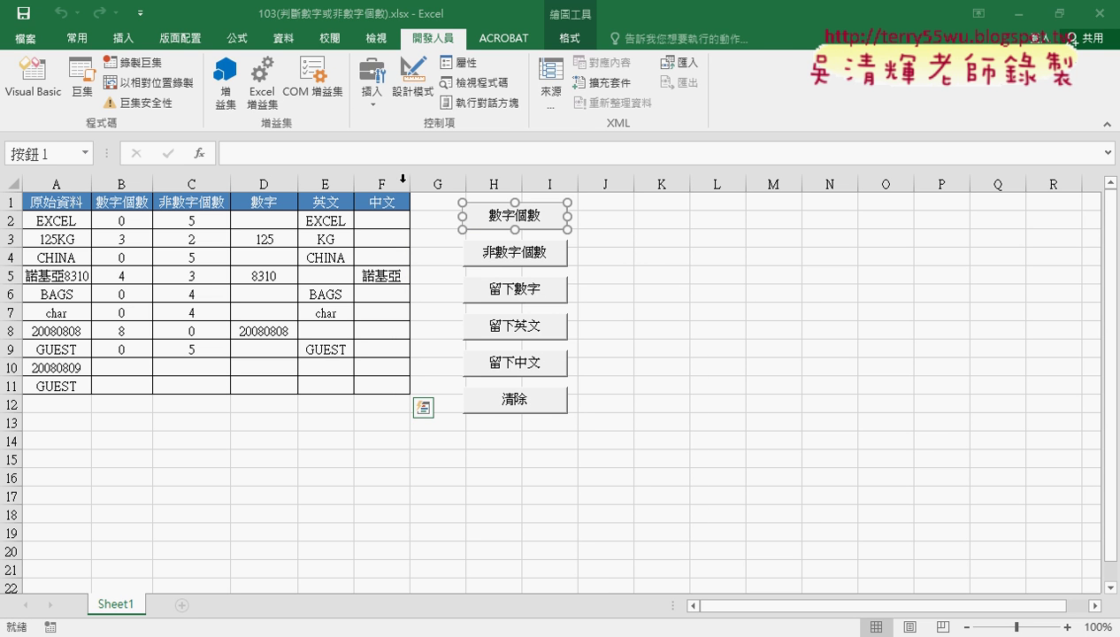
pyautogui.doubleClick(699, 159)
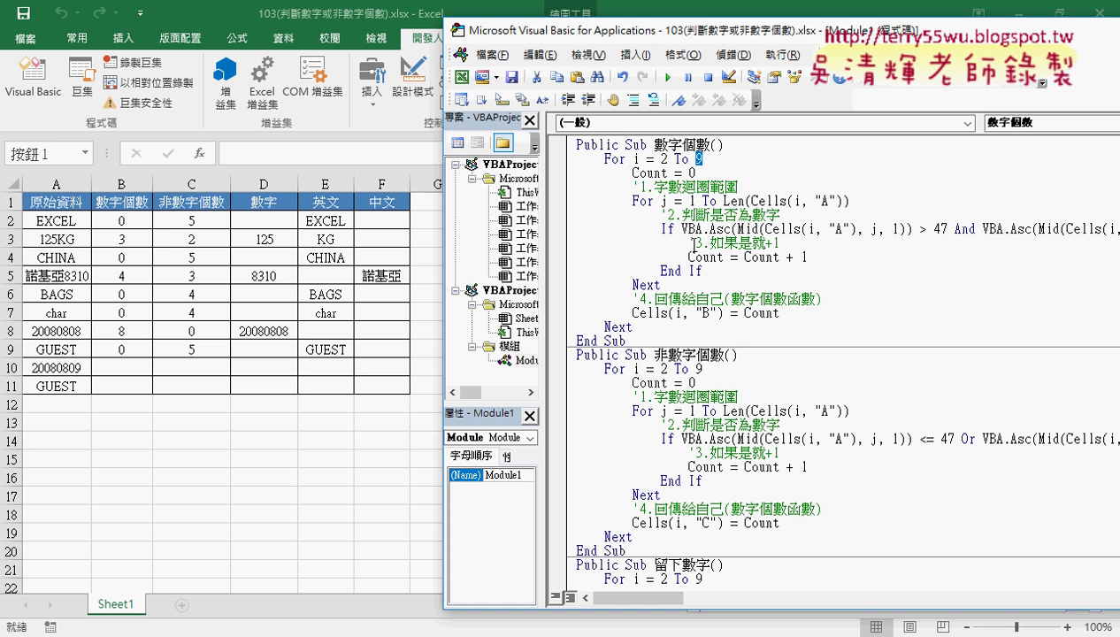
pyautogui.write('ra')
pyautogui.write('nge(')
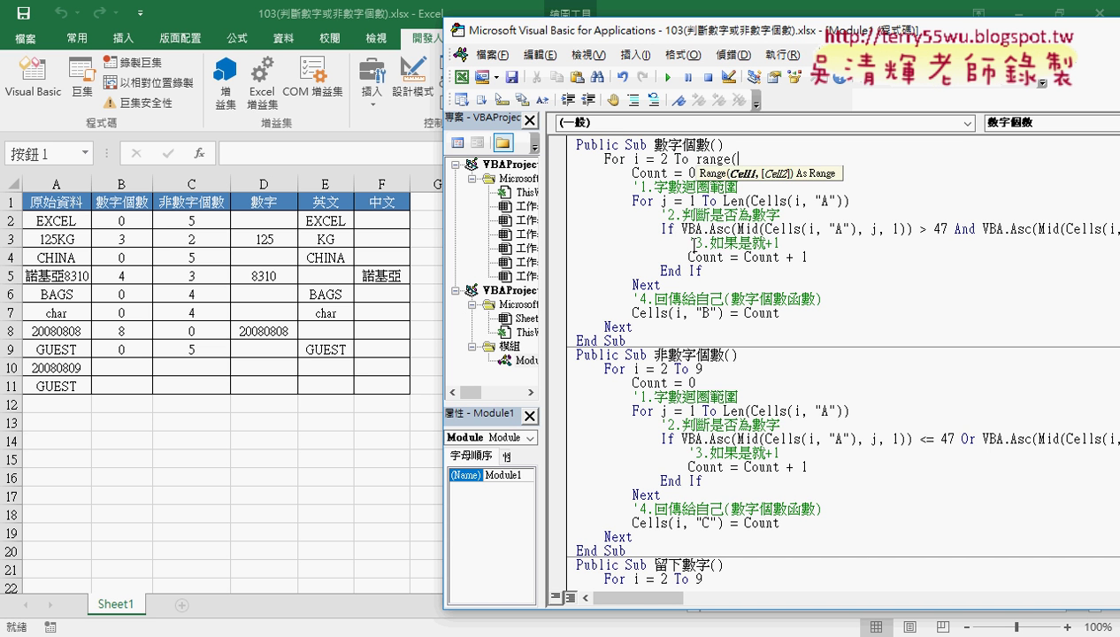
pyautogui.write('"A2')
pyautogui.write('").')
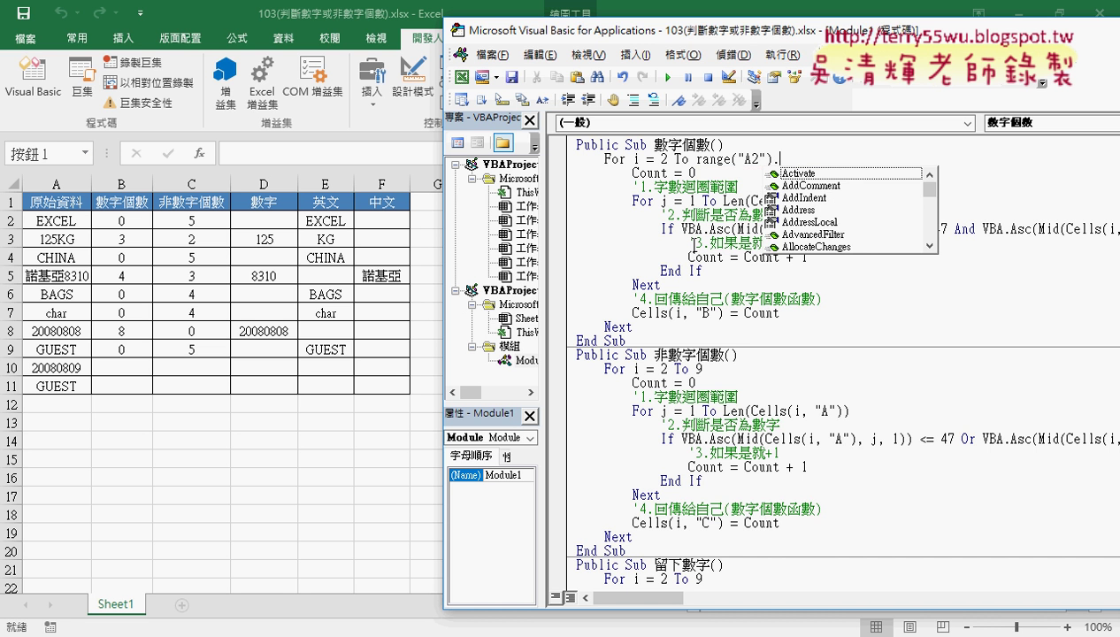
pyautogui.write('end ')
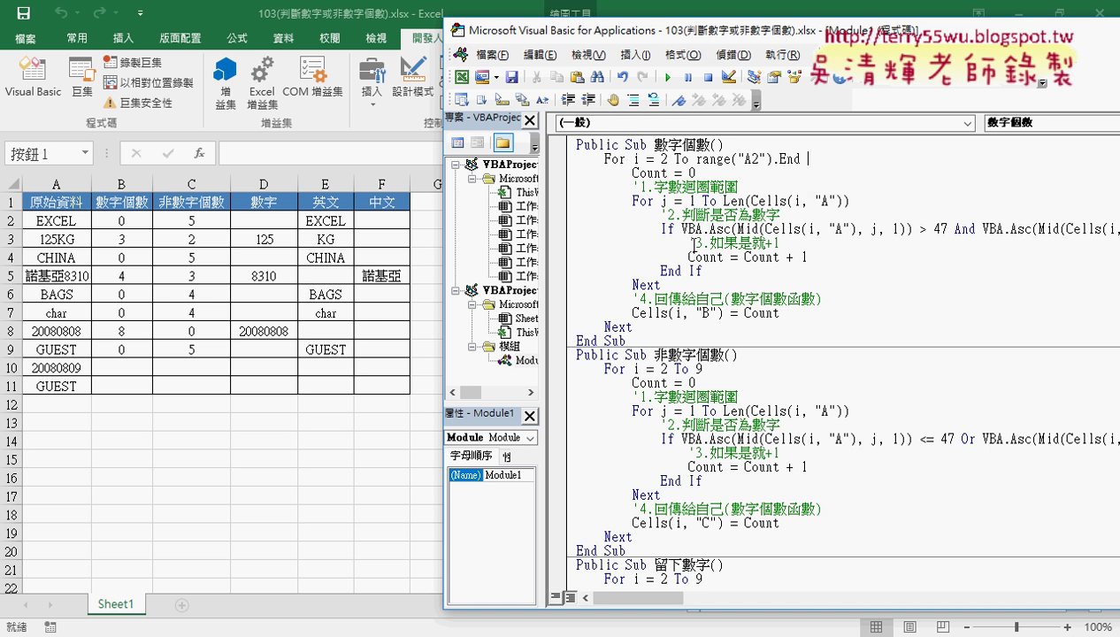
pyautogui.write('(')
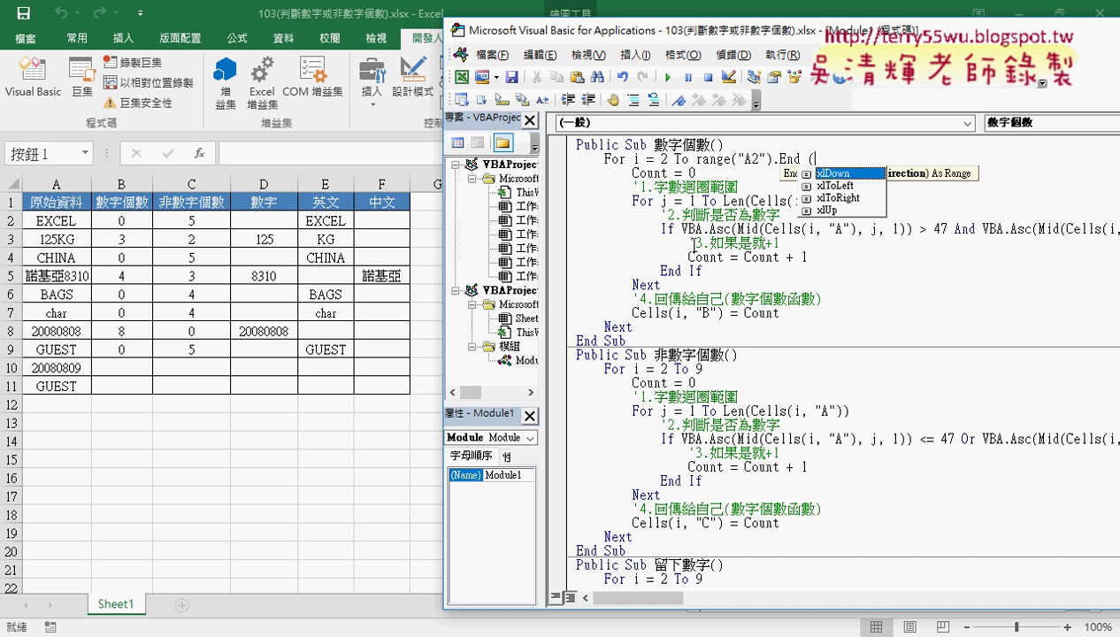
pyautogui.press('Tab')
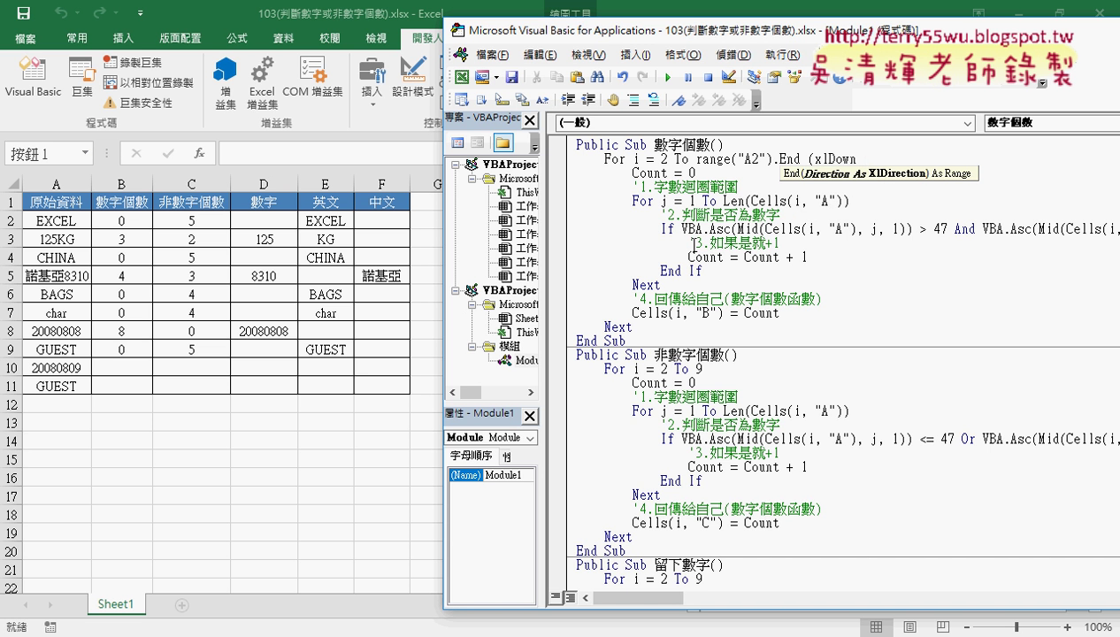
pyautogui.write(' ).ro')
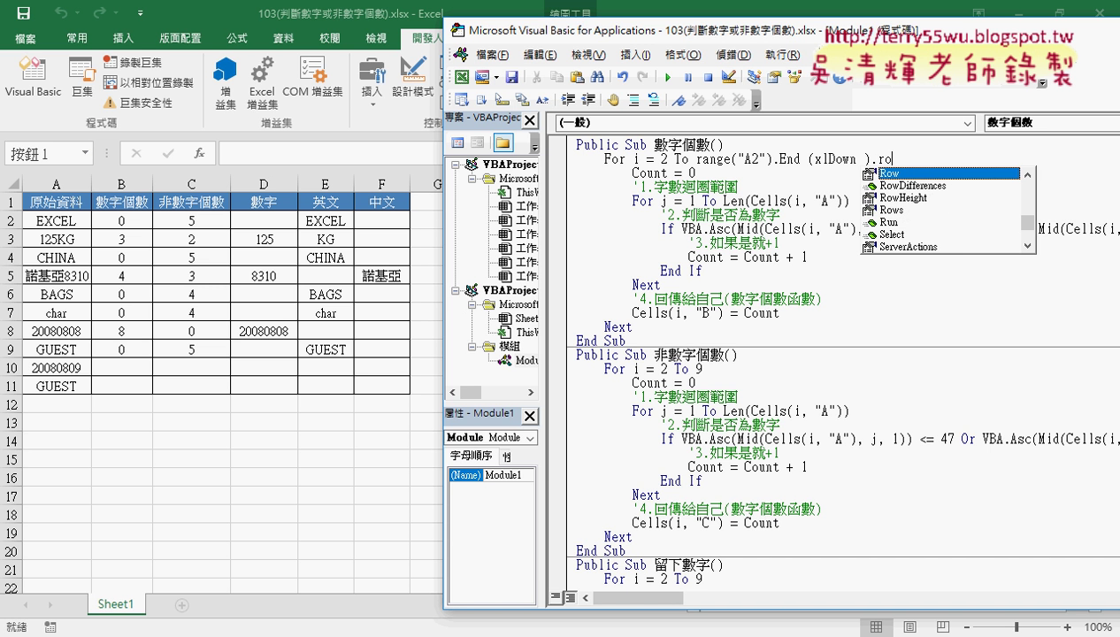
pyautogui.write('w')
# Step: Finish and copy the last-row expression, then paste it over the 9 in 非數字個數's loop
pyautogui.press('Escape')
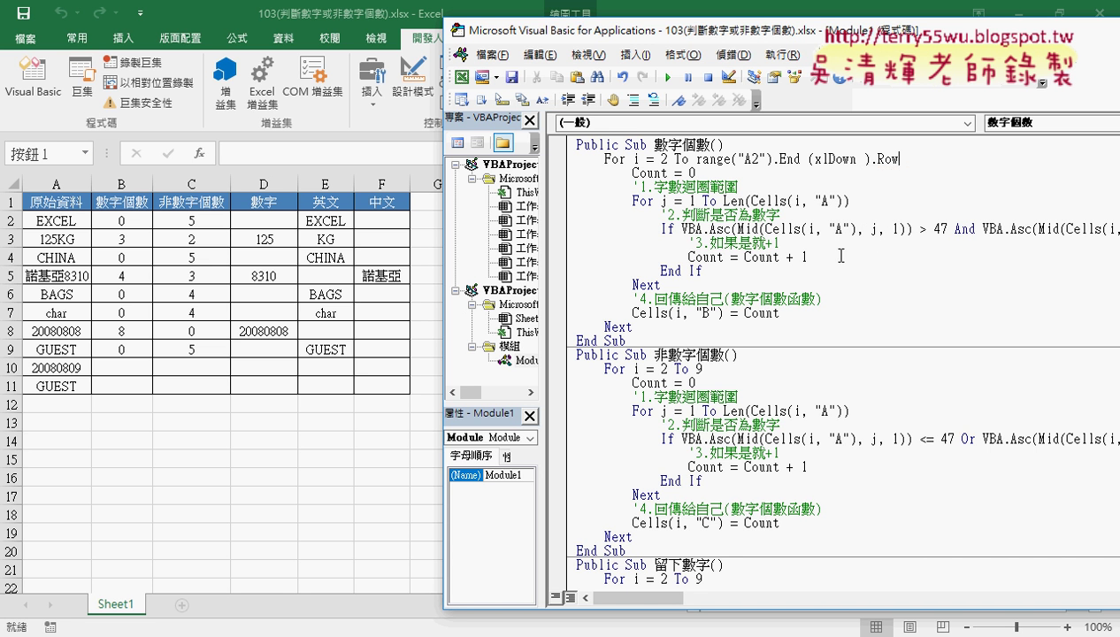
pyautogui.click(815, 208)
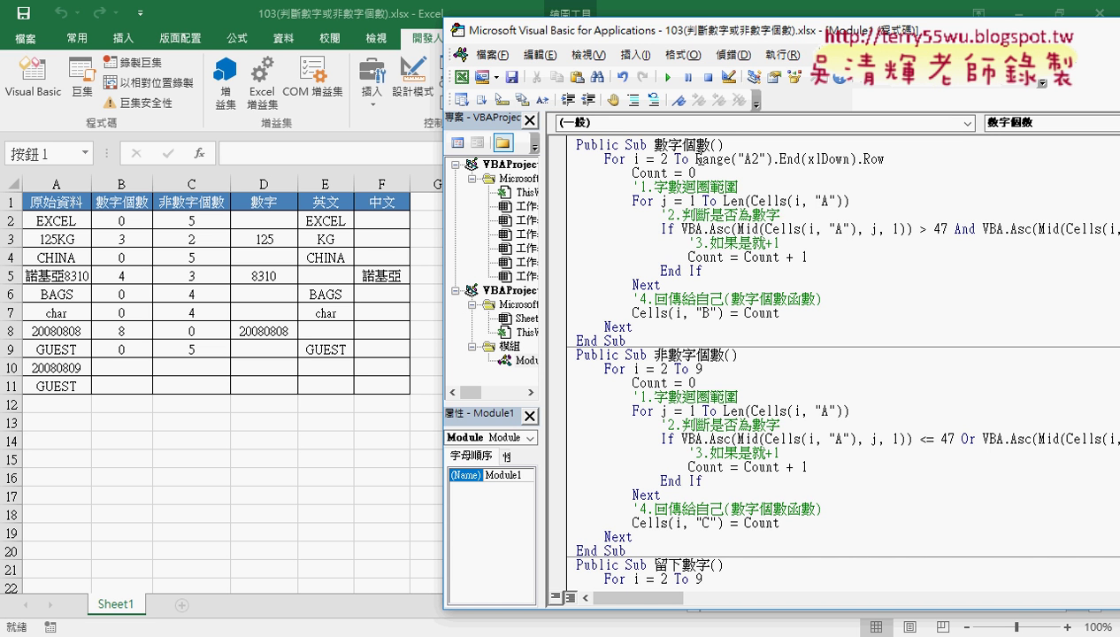
pyautogui.moveTo(696, 158); pyautogui.dragTo(883, 160)
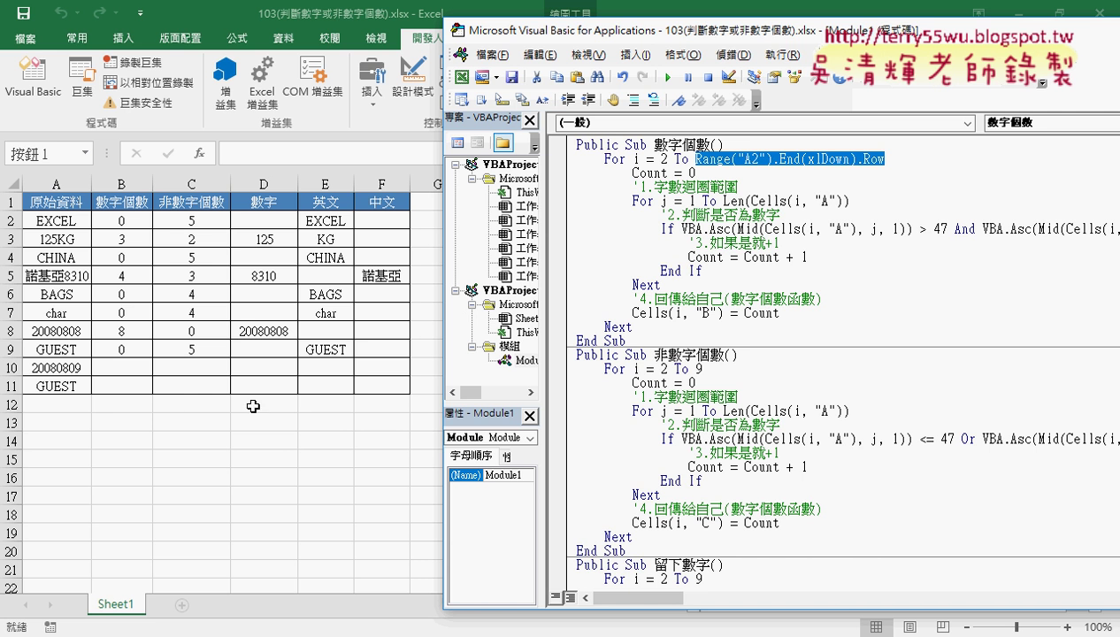
pyautogui.click(716, 366)
pyautogui.press('BackSpace')
pyautogui.write('Range("A2").End(xlDown).Row')
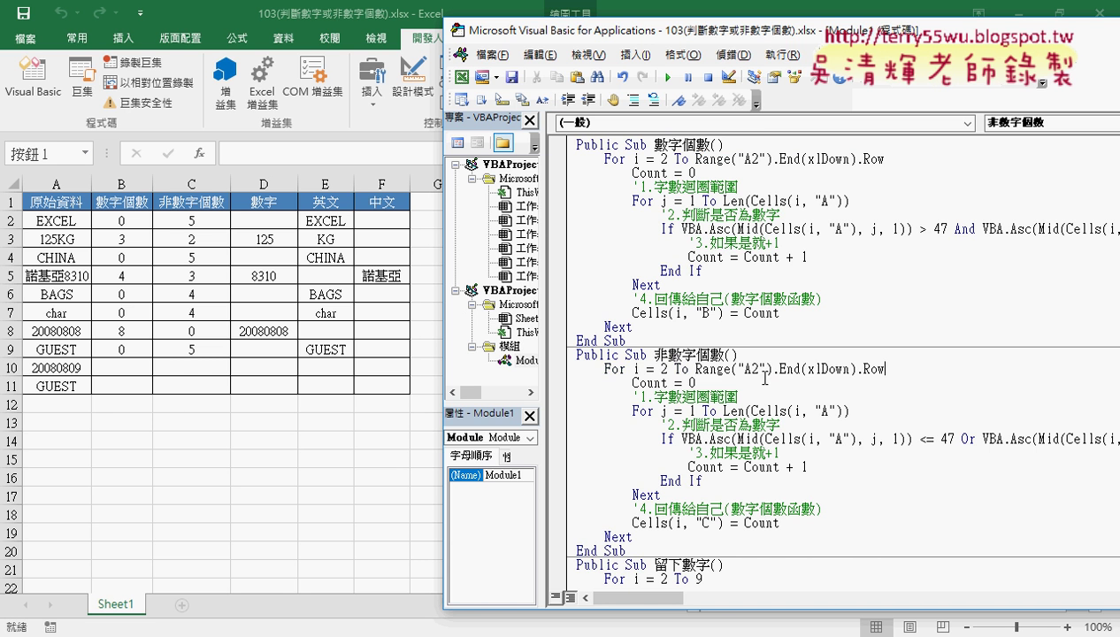
pyautogui.scroll(-2, 761, 393)
pyautogui.scroll(-2, 760, 424)
# Step: Replace the fixed 9 in the 留下數字 and 留下英文 loops with the last-row expression
pyautogui.click(705, 410)
pyautogui.press('BackSpace')
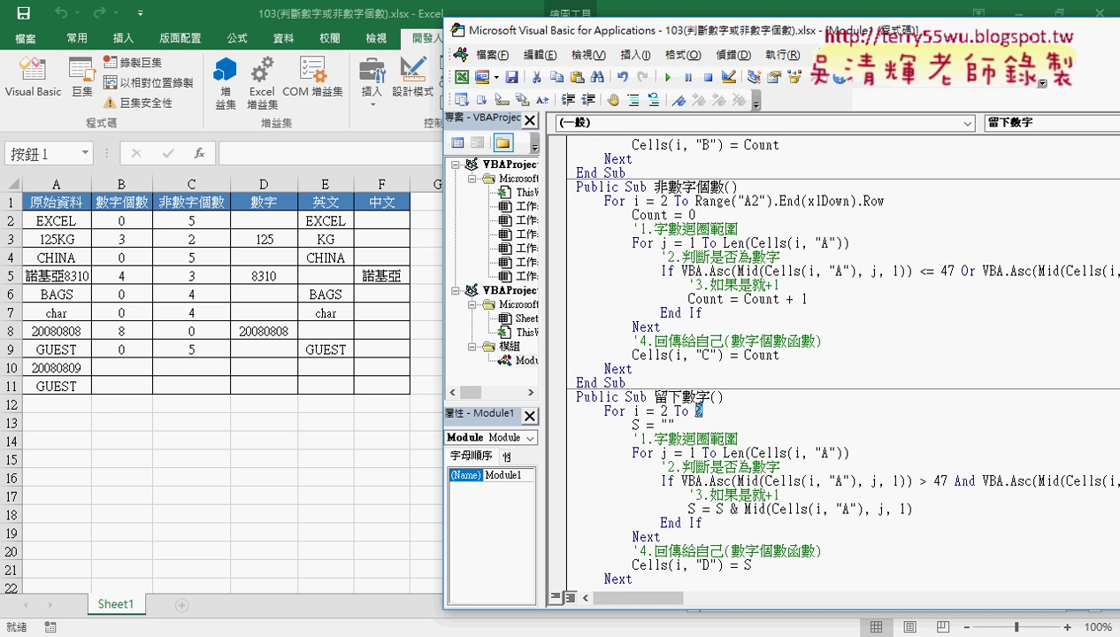
pyautogui.write('Range("A2").End(xlDown).Row')
pyautogui.scroll(-1, 796, 442)
pyautogui.scroll(-4, 811, 444)
pyautogui.click(705, 410)
pyautogui.press('BackSpace')
pyautogui.write('Range("A2").End(xlDown).Row')
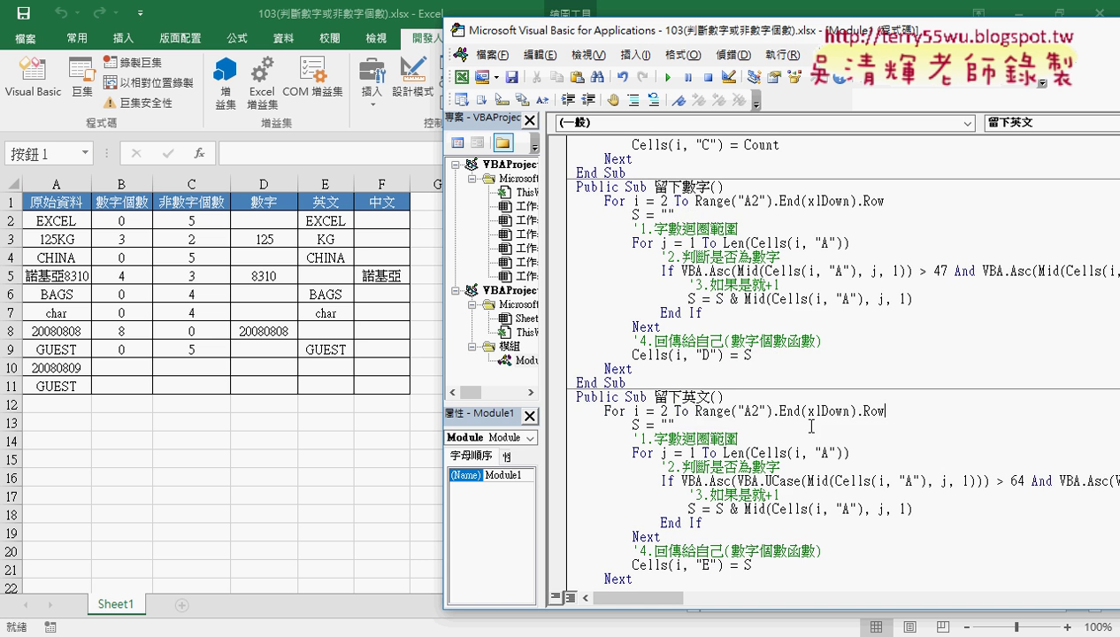
# Step: Replace the 9 in the 留下中文 loop with Range("A2").End(xlDown).Row
pyautogui.scroll(-5, 716, 422)
pyautogui.click(705, 410)
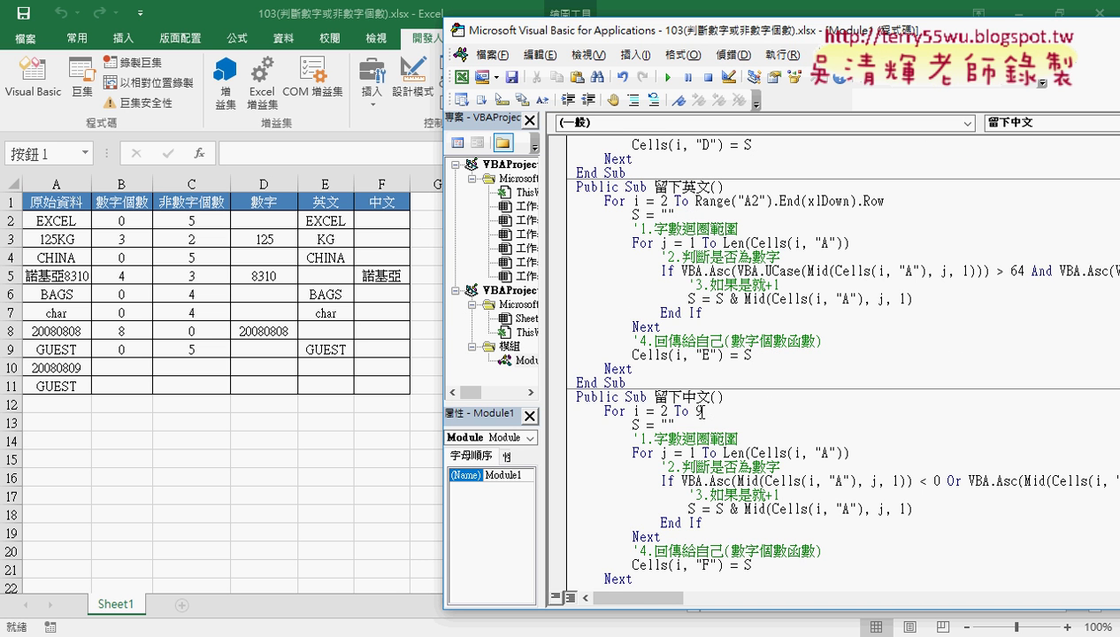
pyautogui.press('BackSpace')
pyautogui.write('Range("A2").End(xlDown).Row')
pyautogui.scroll(-5, 815, 432)
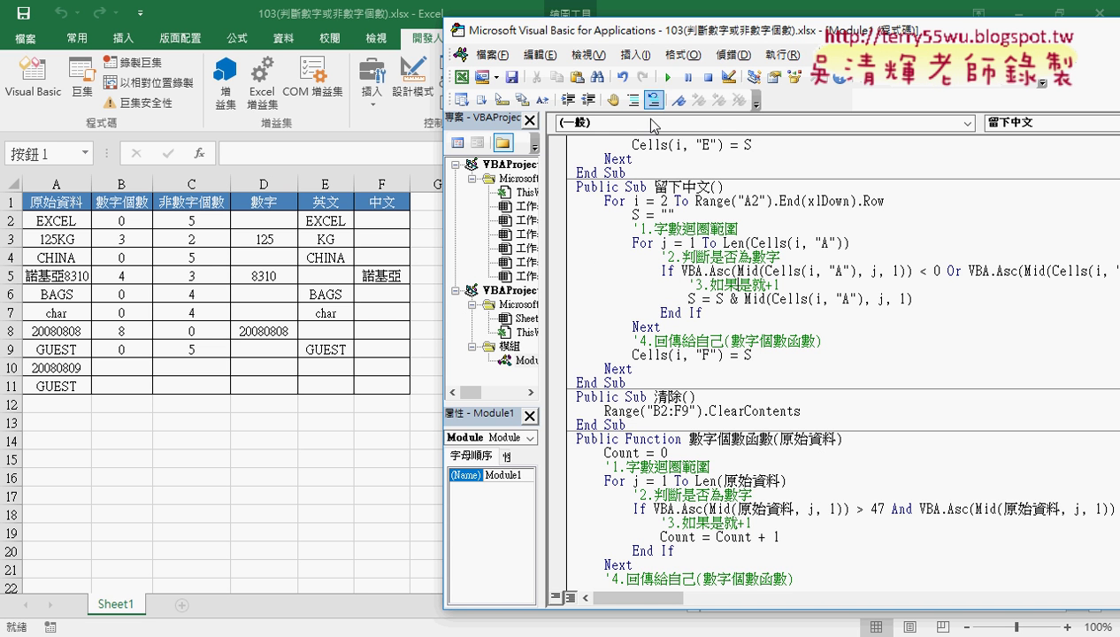
pyautogui.scroll(3, 794, 291)
pyautogui.scroll(2, 794, 291)
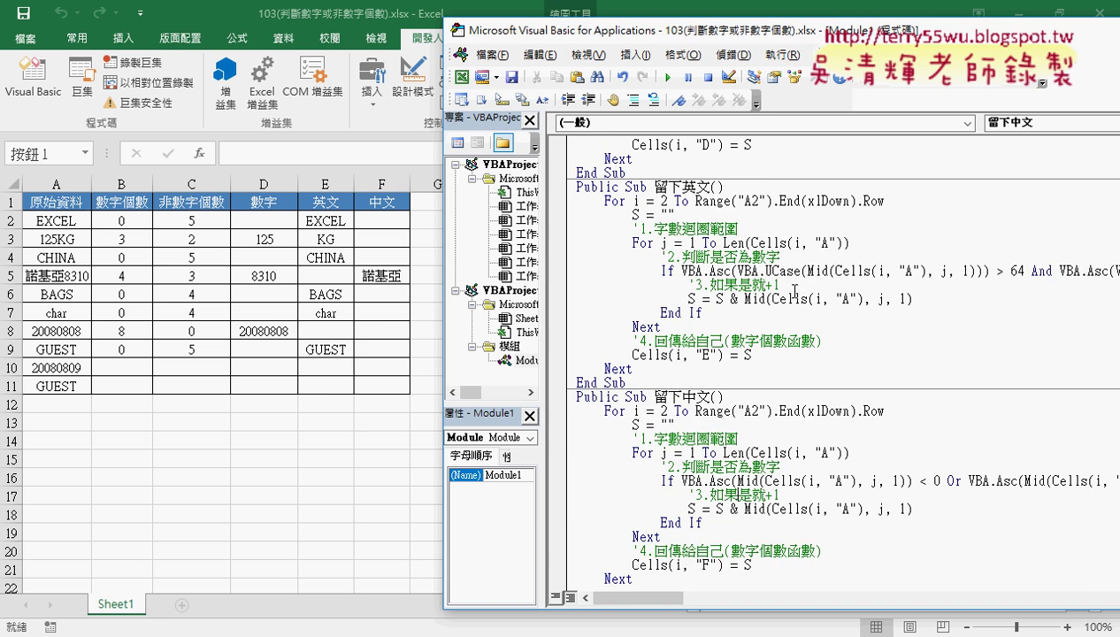
# Step: Run the count and extract macros so rows 10–11 fill, then run 清除
pyautogui.click(364, 422)
pyautogui.click(519, 218)
pyautogui.click(508, 252)
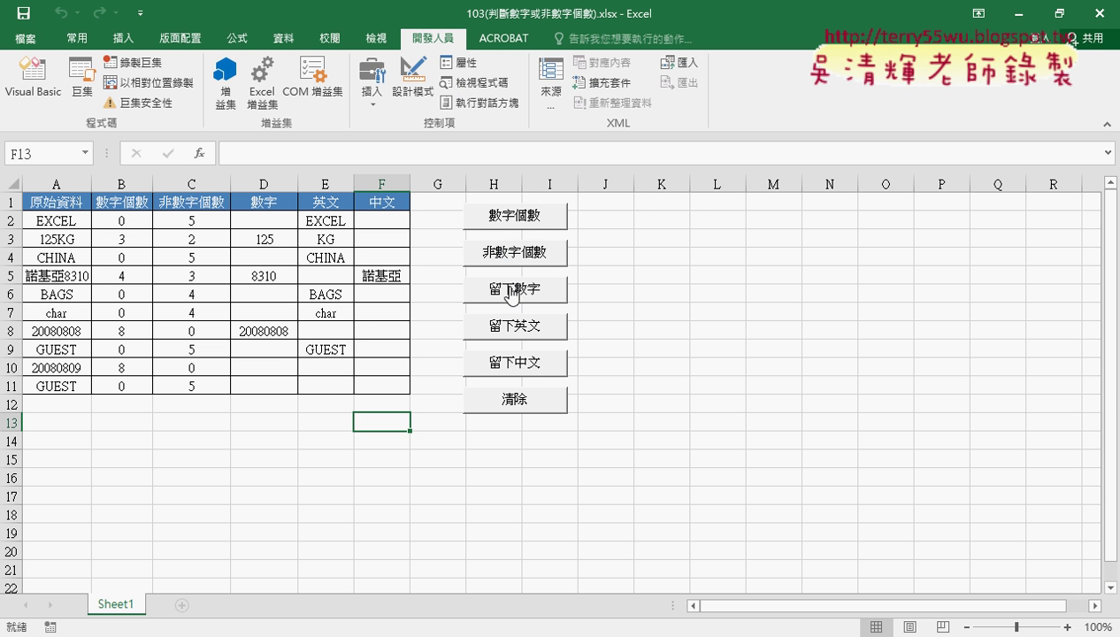
pyautogui.click(510, 290)
pyautogui.click(511, 325)
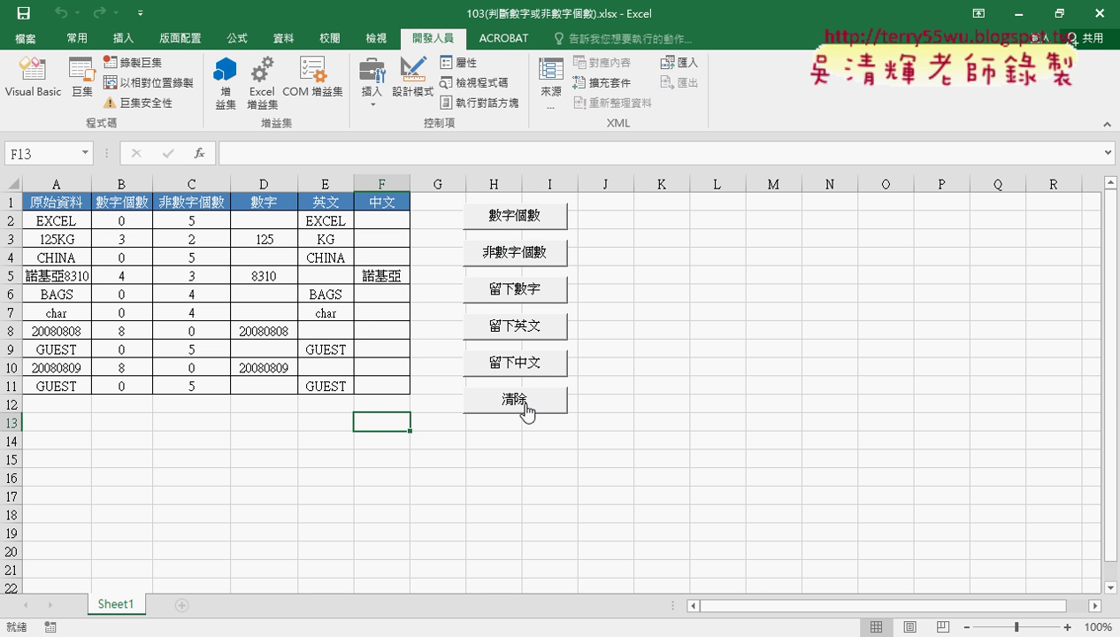
pyautogui.click(512, 399)
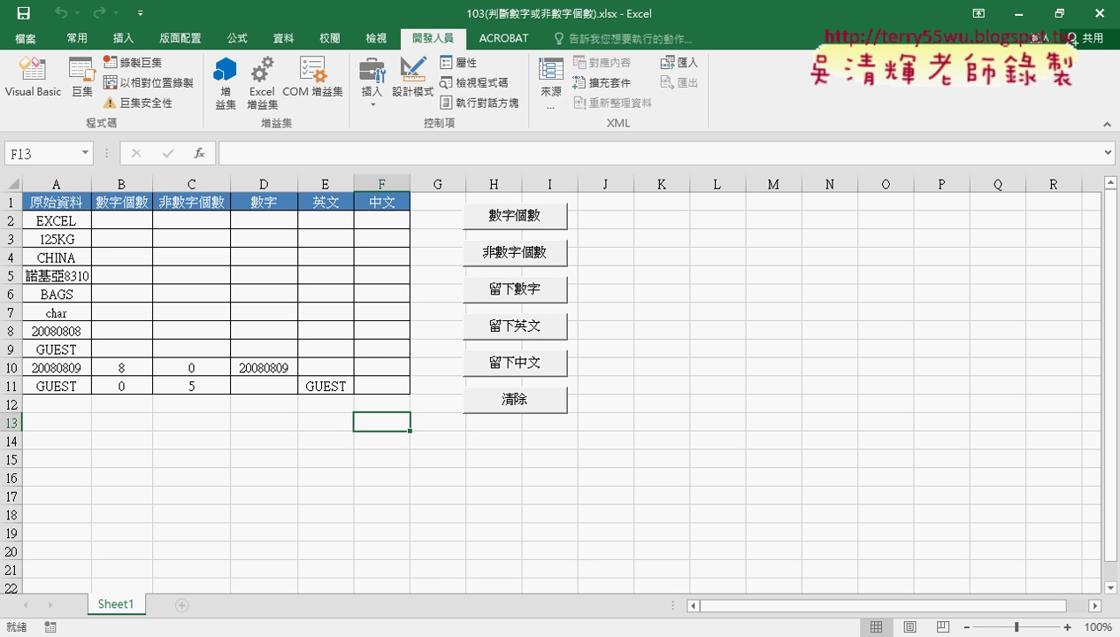
# Step: Change the 清除 range from "B2:F9" to "B2:F" & Range("A2").End(xlDown).Row
pyautogui.click(461, 579)
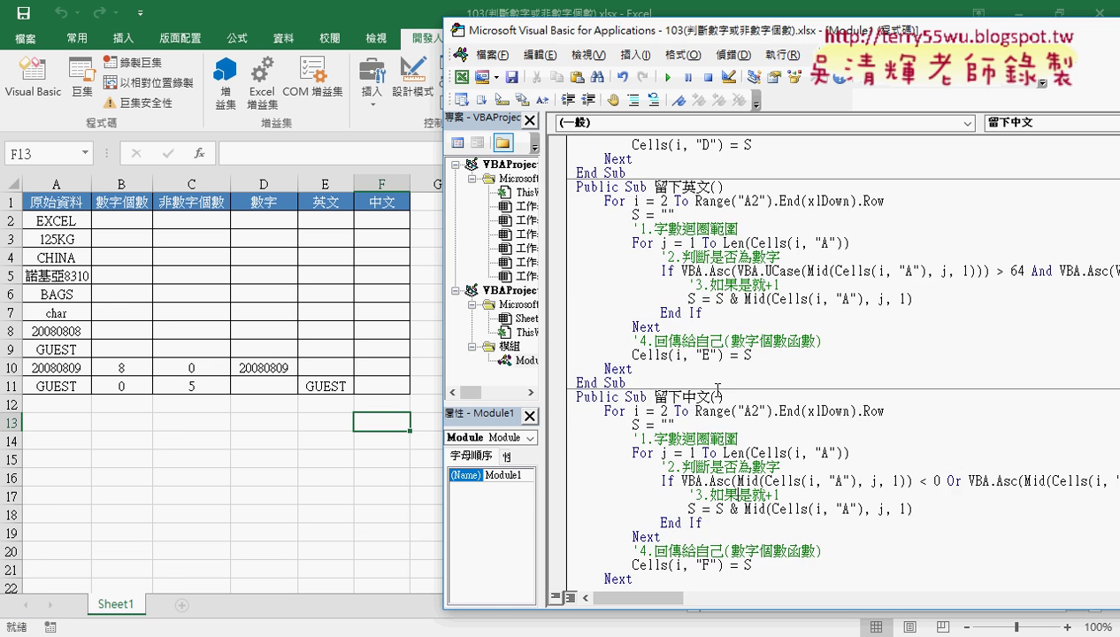
pyautogui.scroll(-3, 756, 367)
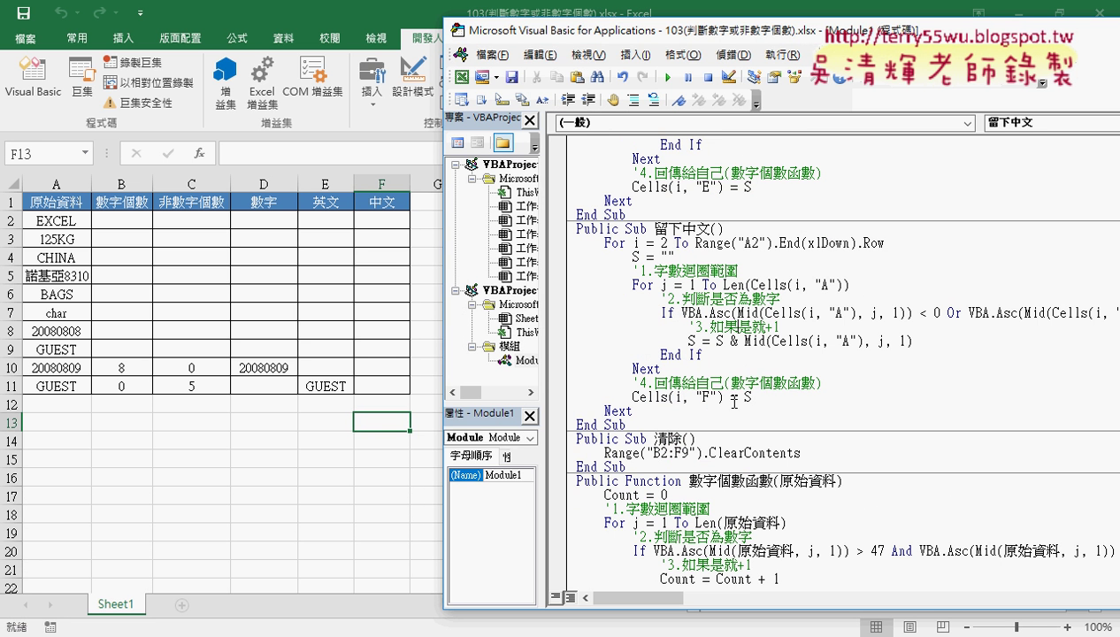
pyautogui.scroll(-1, 725, 403)
pyautogui.moveTo(680, 453); pyautogui.dragTo(688, 453)
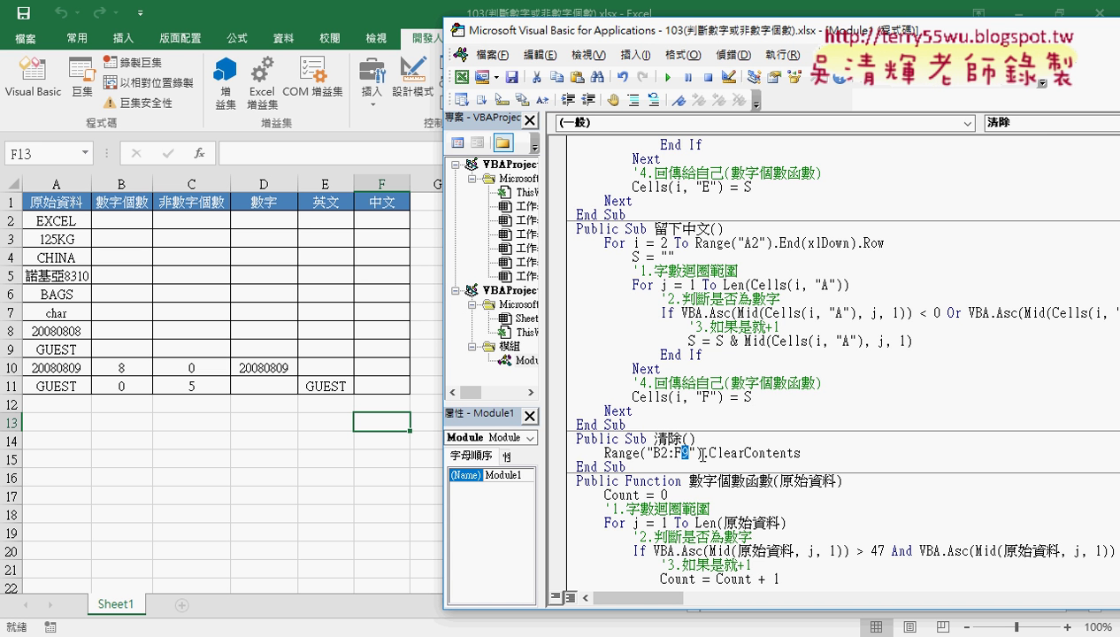
pyautogui.write('9')
pyautogui.press('Left')
pyautogui.press('Left')
pyautogui.press('Delete')
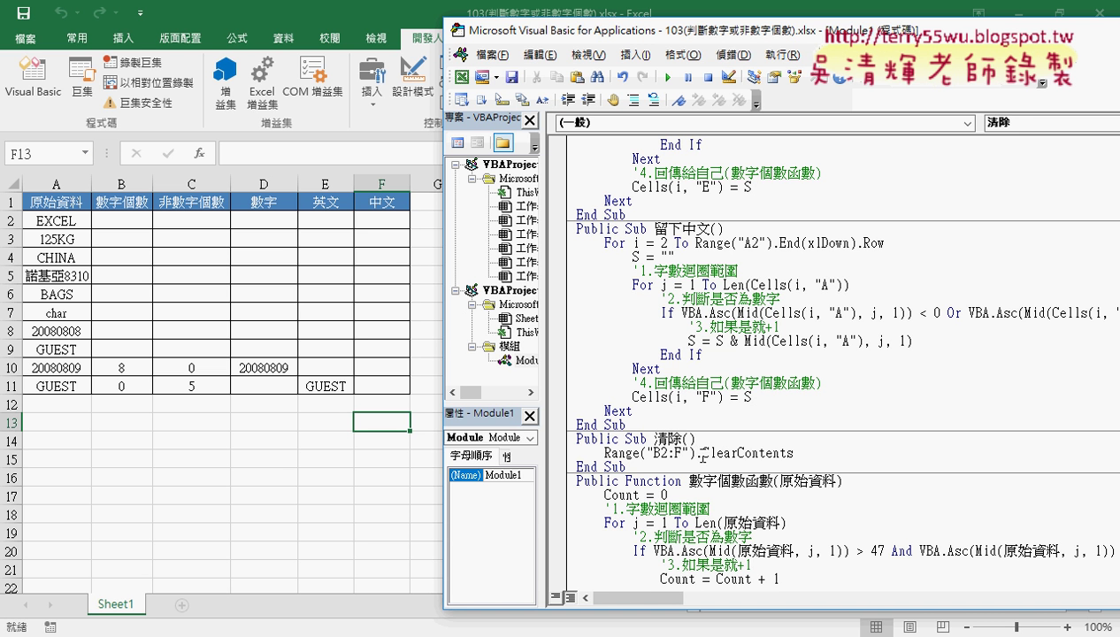
pyautogui.press('Right')
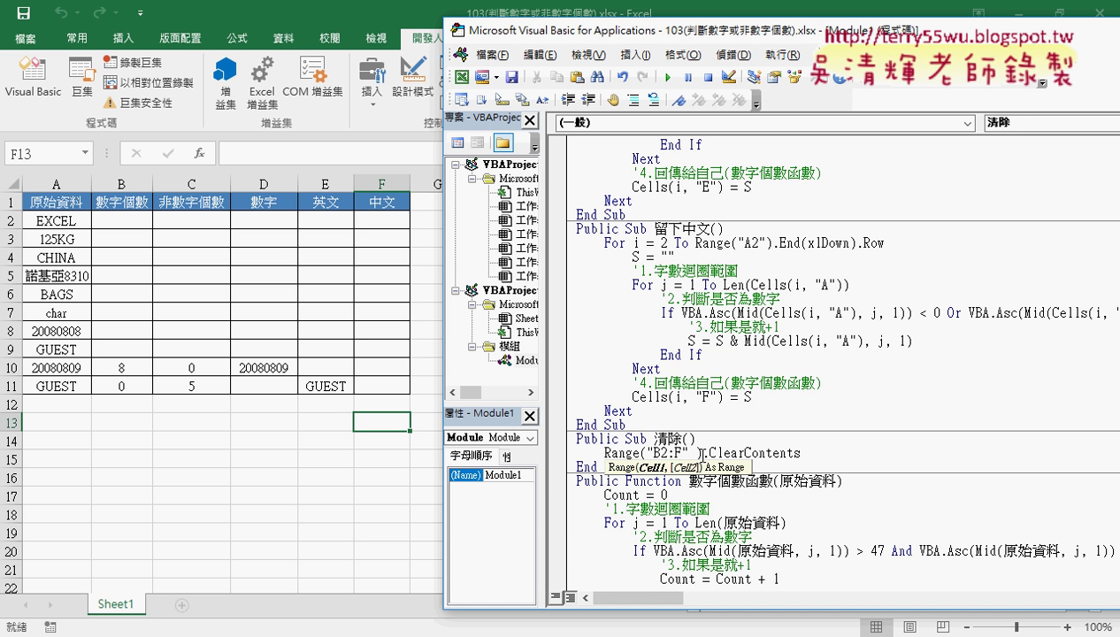
pyautogui.write('&')
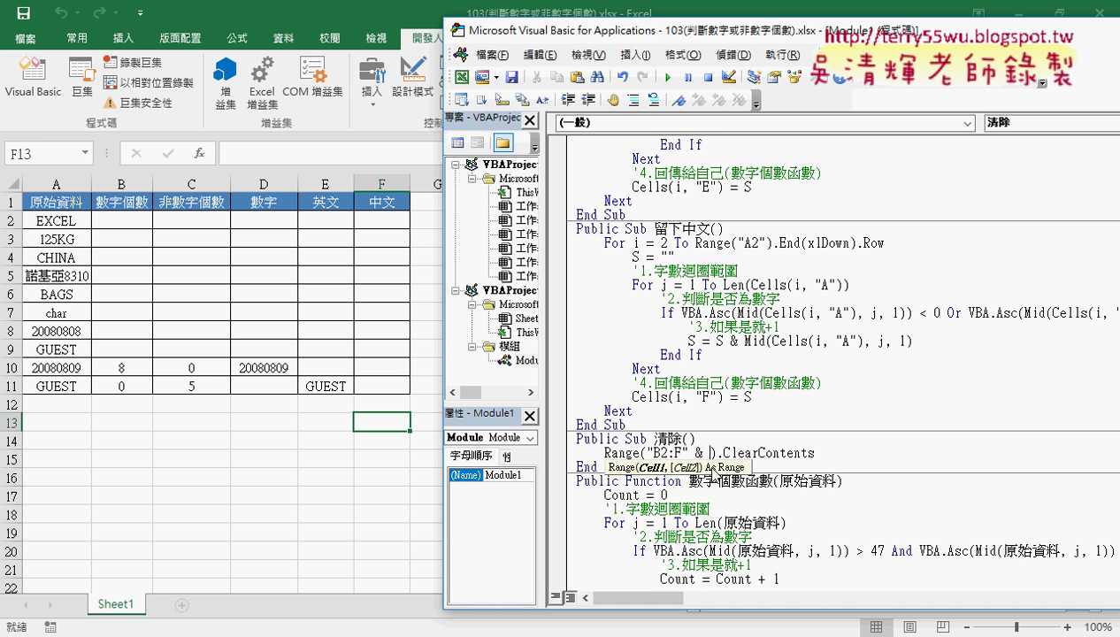
pyautogui.write('Range("A2").End(xlDown).Row')
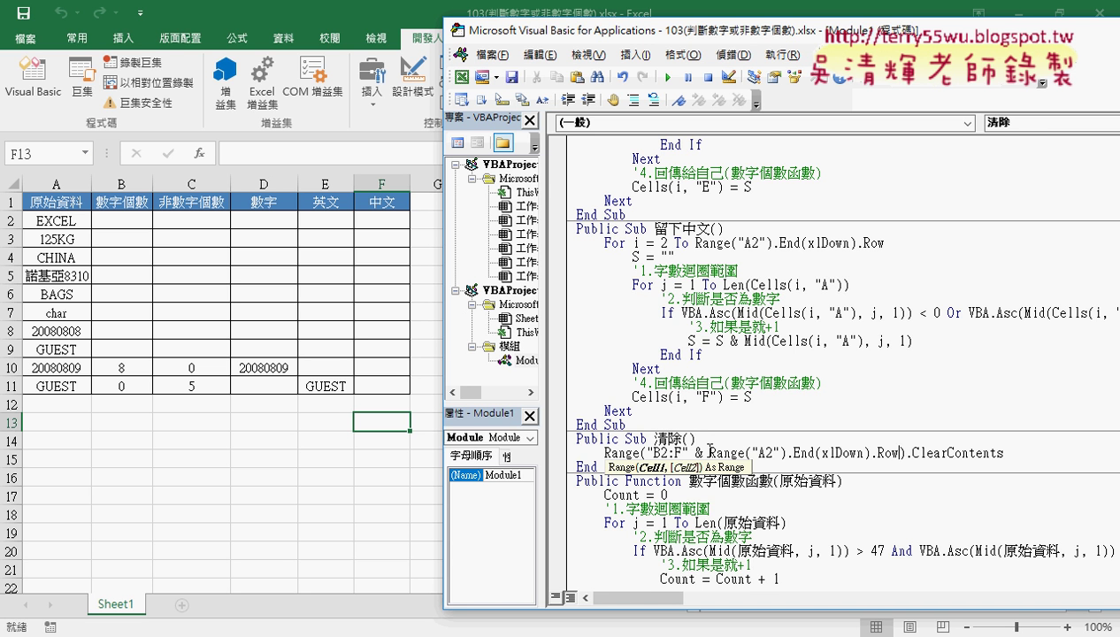
pyautogui.moveTo(709, 451); pyautogui.dragTo(895, 452)
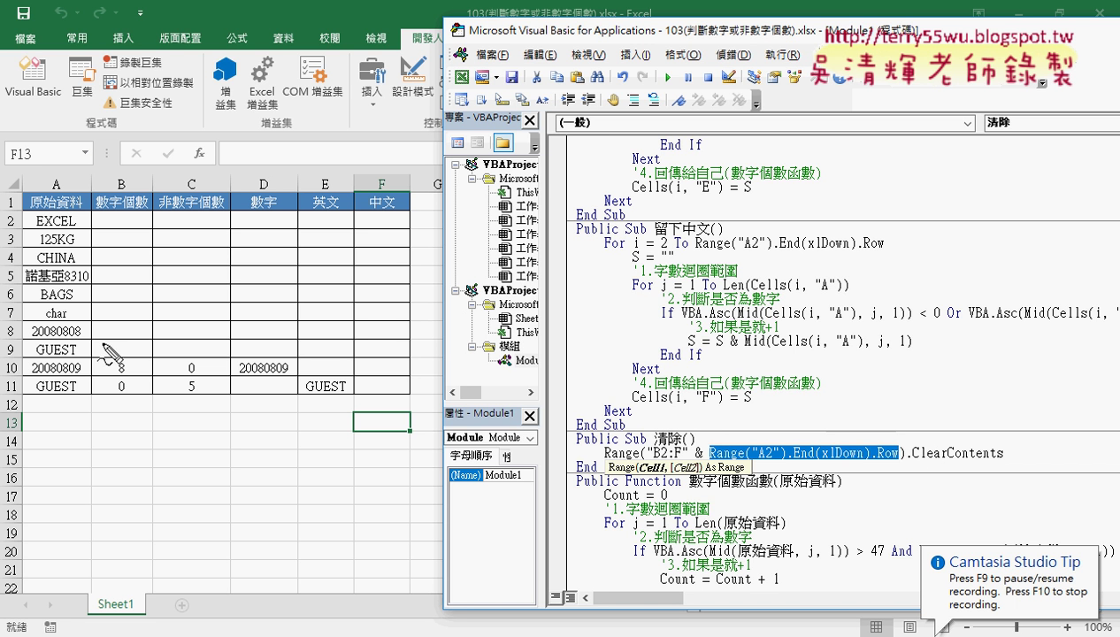
pyautogui.moveTo(25, 371); pyautogui.dragTo(13, 394)
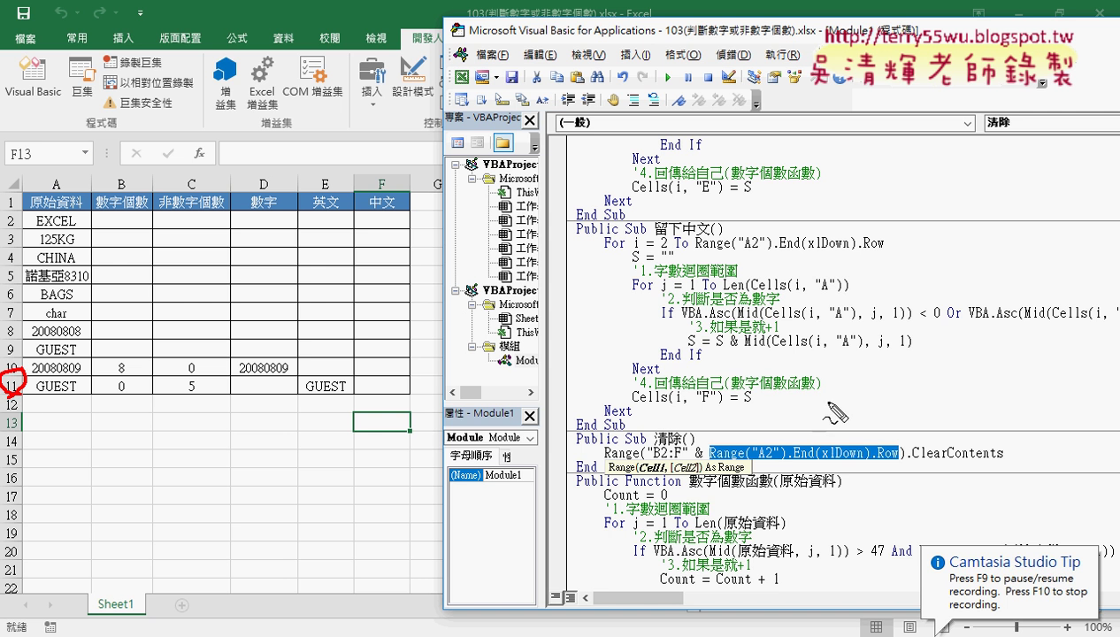
pyautogui.moveTo(830, 405)
pyautogui.mouseDown()
pyautogui.moveTo(825, 428)
pyautogui.moveTo(839, 427)
pyautogui.mouseUp()
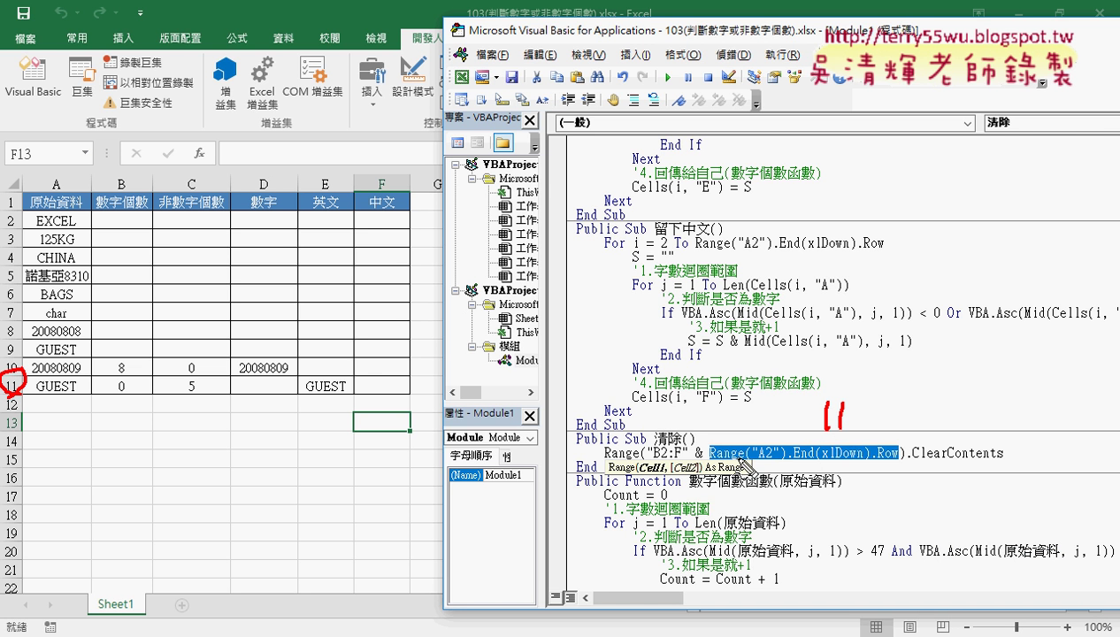
pyautogui.moveTo(695, 461); pyautogui.dragTo(708, 460)
pyautogui.moveTo(808, 393)
pyautogui.mouseDown()
pyautogui.moveTo(811, 409)
pyautogui.moveTo(854, 395)
pyautogui.mouseUp()
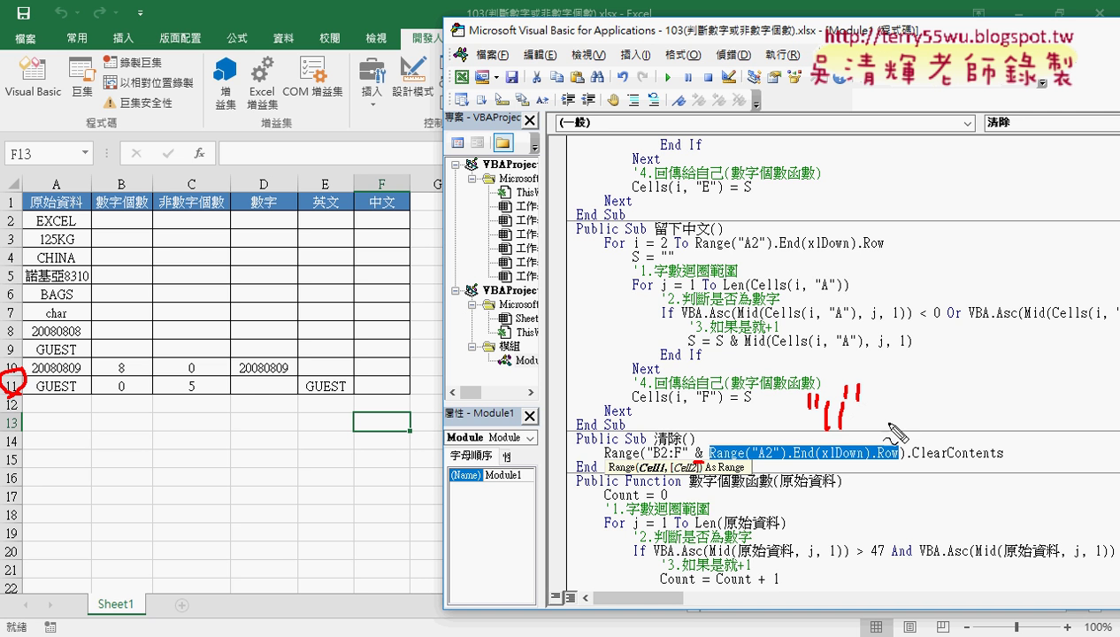
pyautogui.moveTo(697, 461); pyautogui.dragTo(670, 459)
pyautogui.press('Escape')
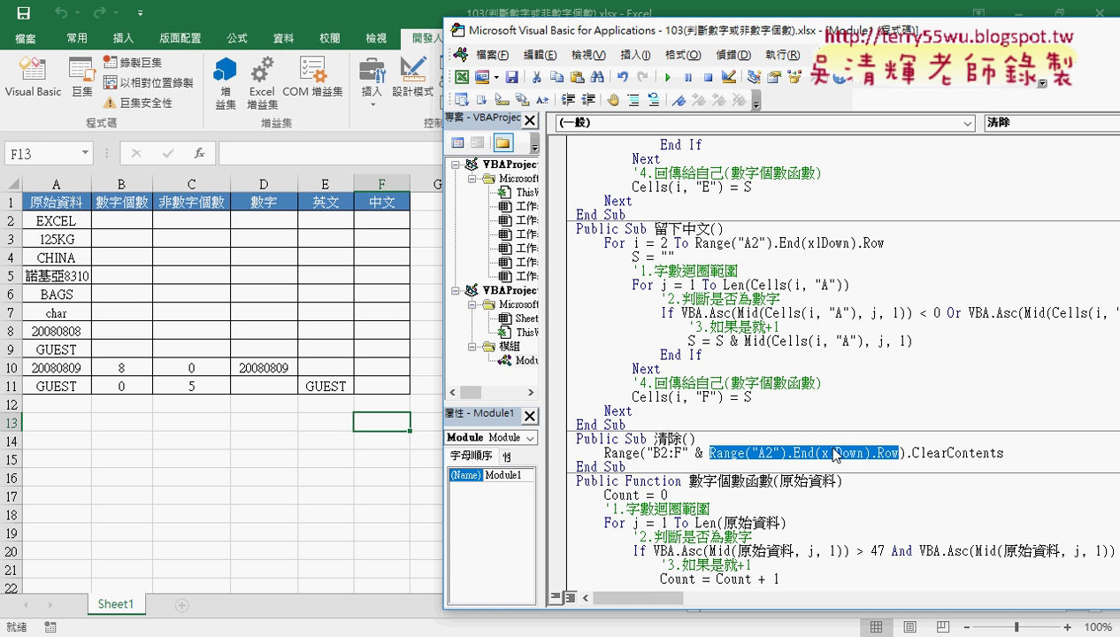
pyautogui.click(772, 439)
pyautogui.press('Return')
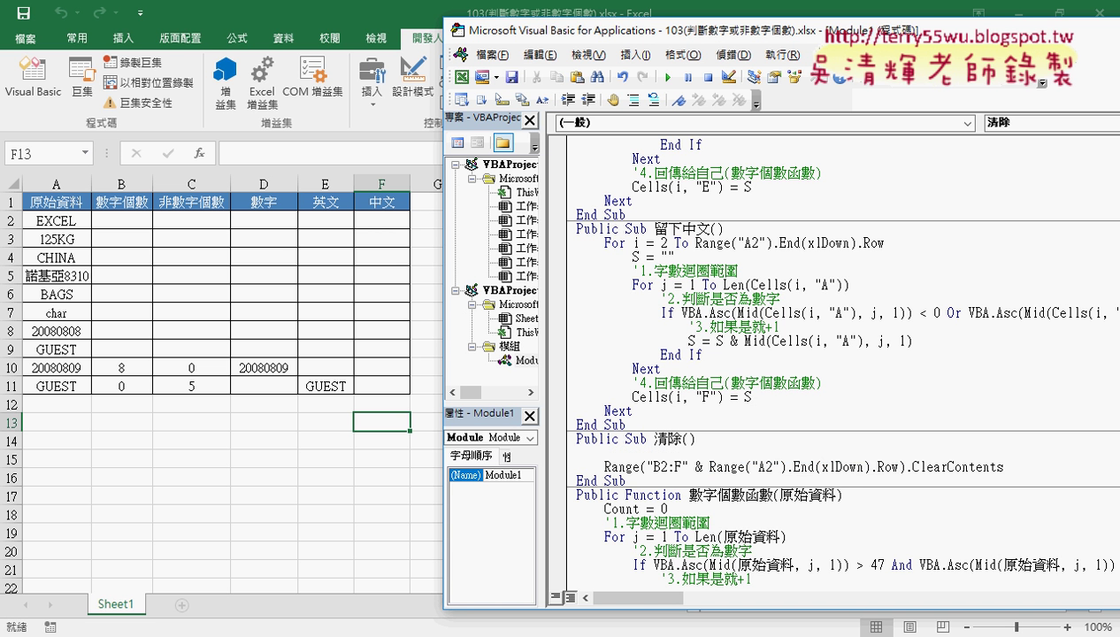
pyautogui.press('Tab')
pyautogui.write('r')
pyautogui.write('=')
pyautogui.click(713, 467)
pyautogui.press('Return')
pyautogui.moveTo(709, 467); pyautogui.dragTo(898, 466)
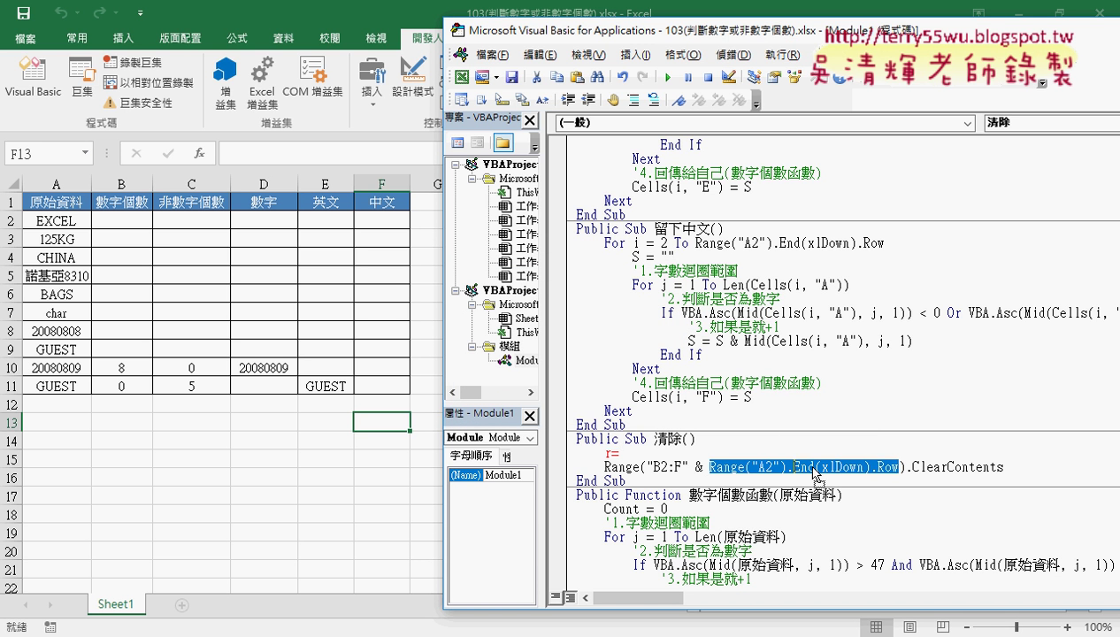
pyautogui.moveTo(713, 466); pyautogui.dragTo(621, 452)
pyautogui.click(708, 467)
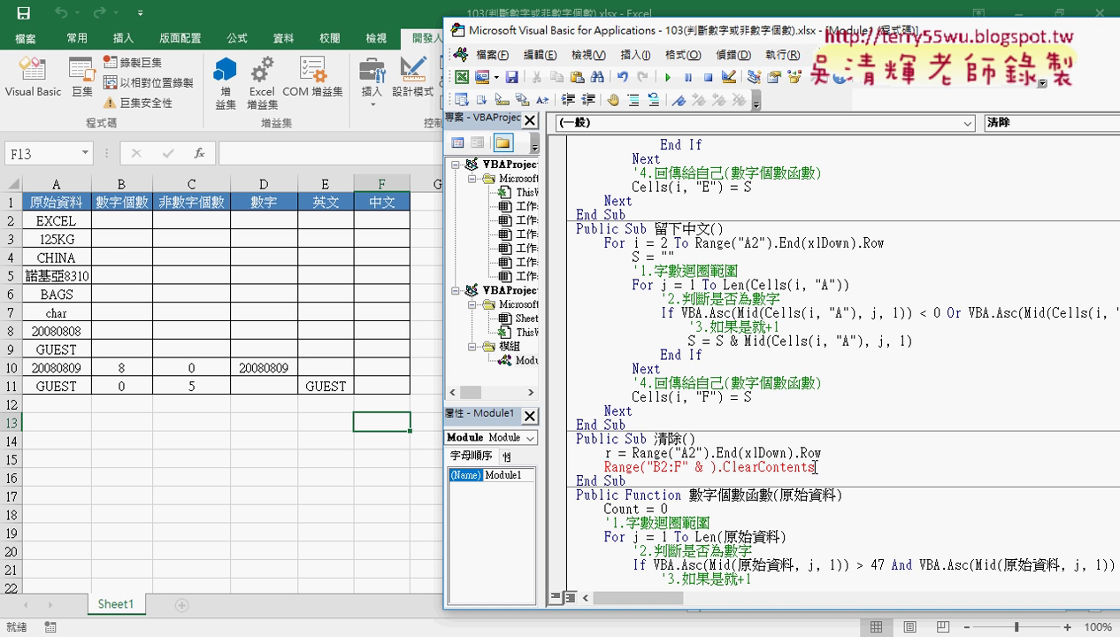
pyautogui.write('r')
pyautogui.press('Down')
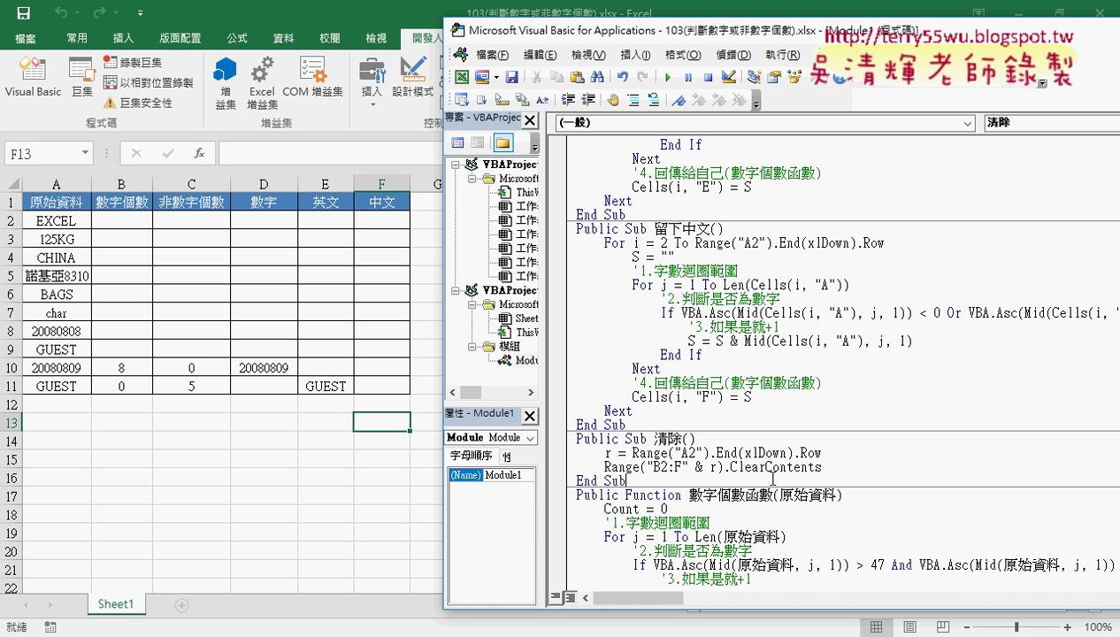
pyautogui.hotkey('ctrl', 'z')
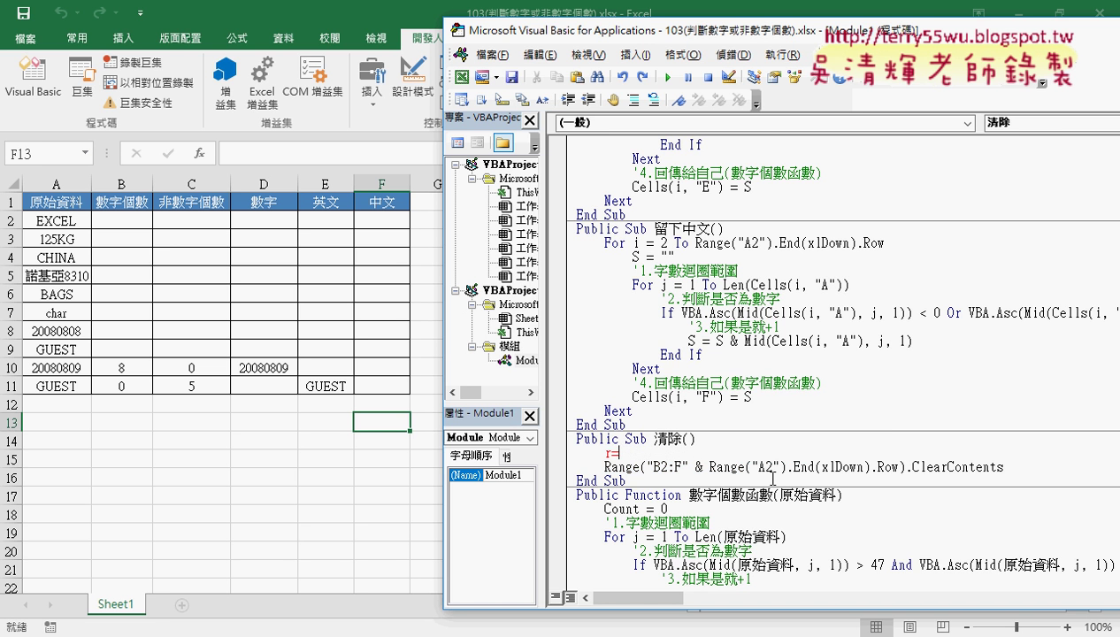
pyautogui.hotkey('ctrl', 'z')
pyautogui.hotkey('ctrl', 'z')
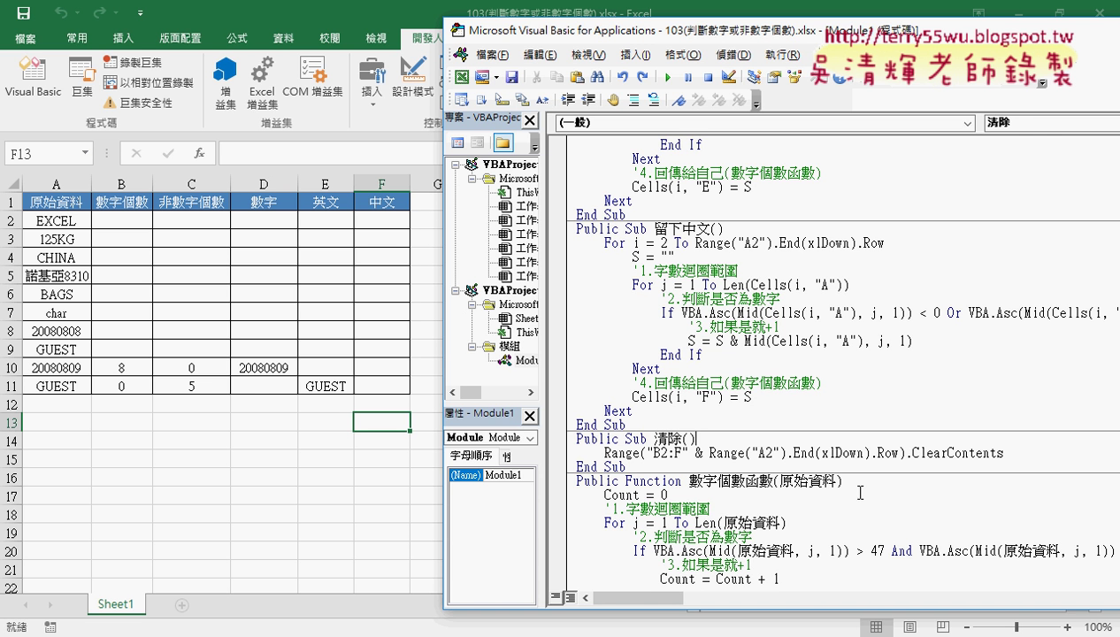
# Step: Run the 清除 macro and highlight its last-row expression
pyautogui.click(668, 77)
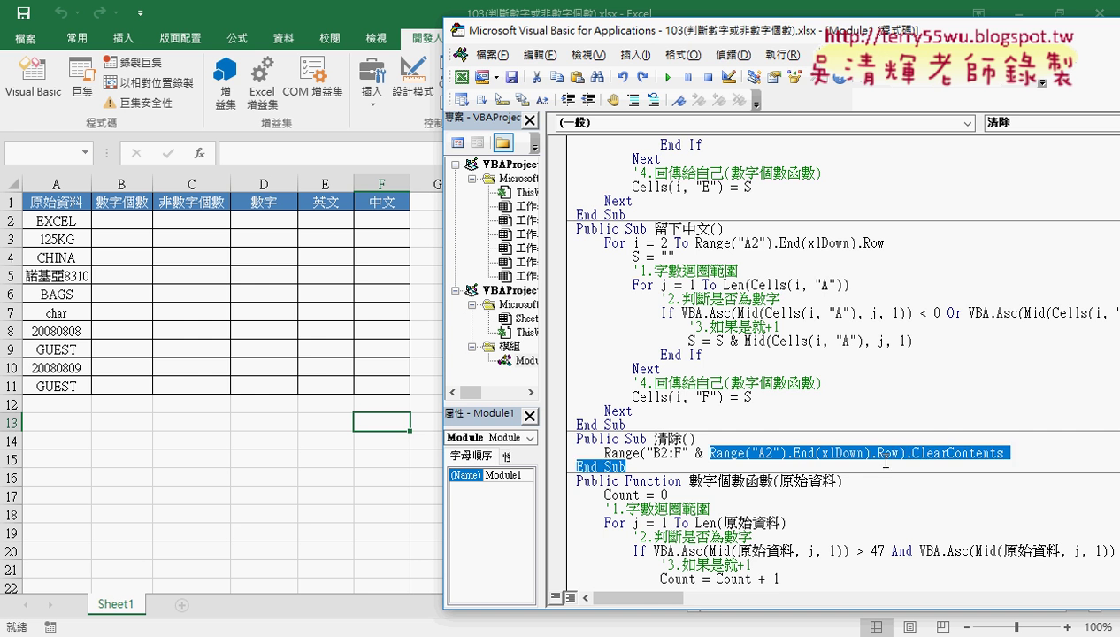
pyautogui.moveTo(804, 455); pyautogui.dragTo(899, 456)
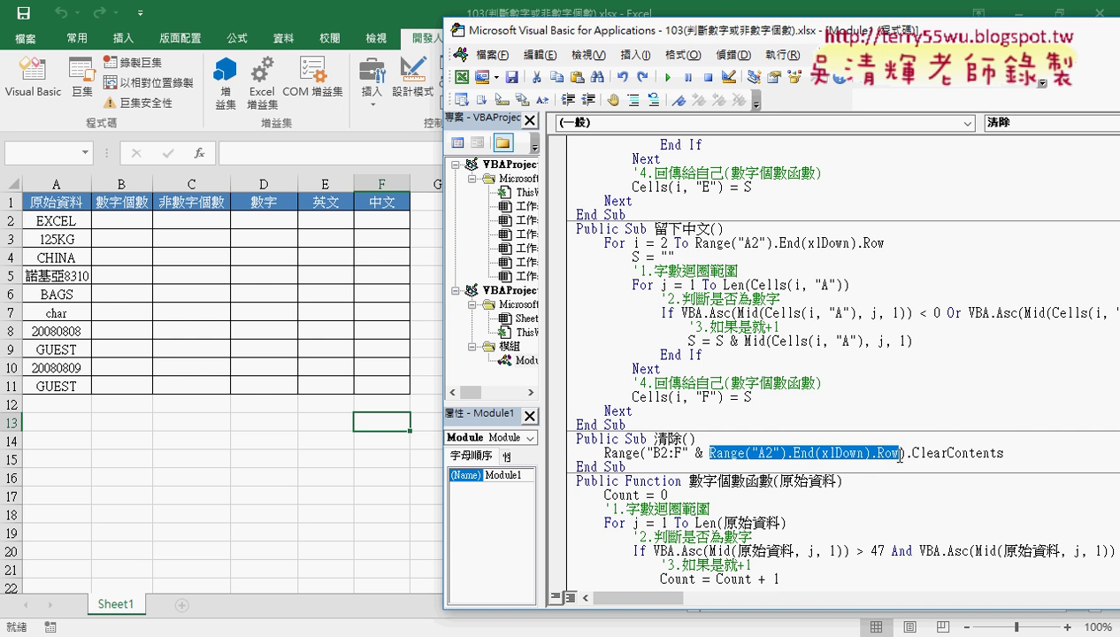
pyautogui.click(257, 531)
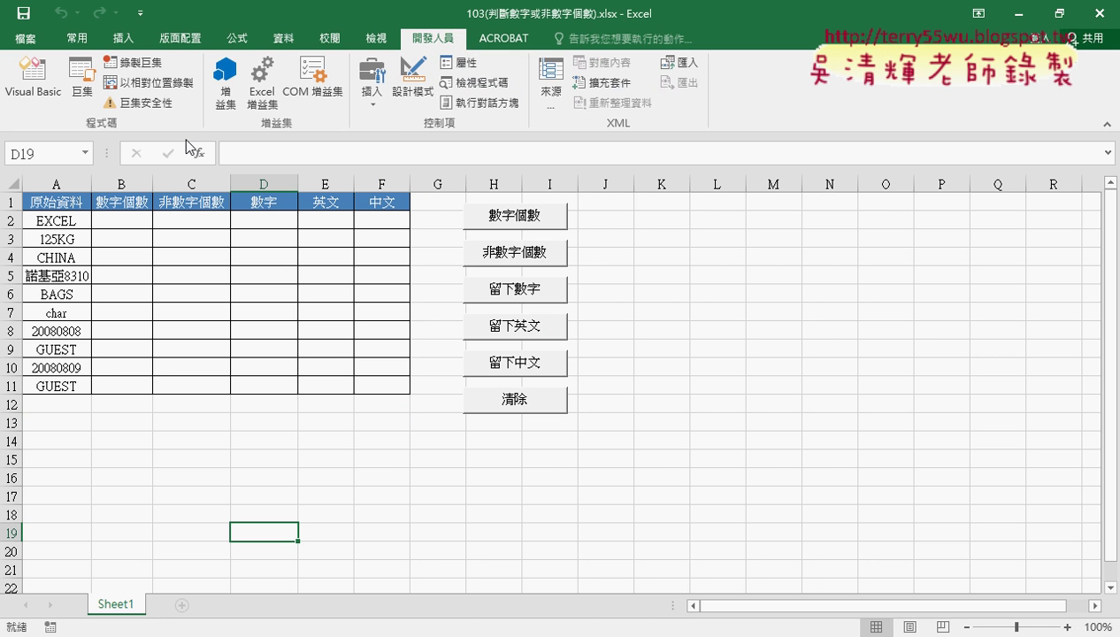
# Step: Save the workbook as macro-enabled 103(判斷數字或非數字個數).xlsm and close it
pyautogui.click(23, 13)
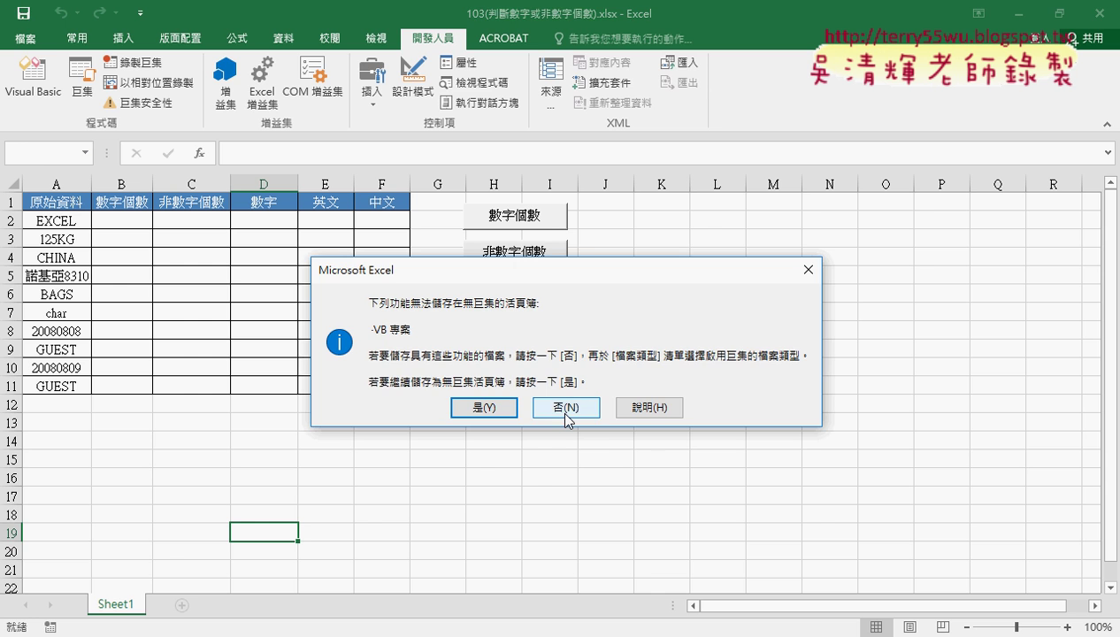
pyautogui.click(565, 412)
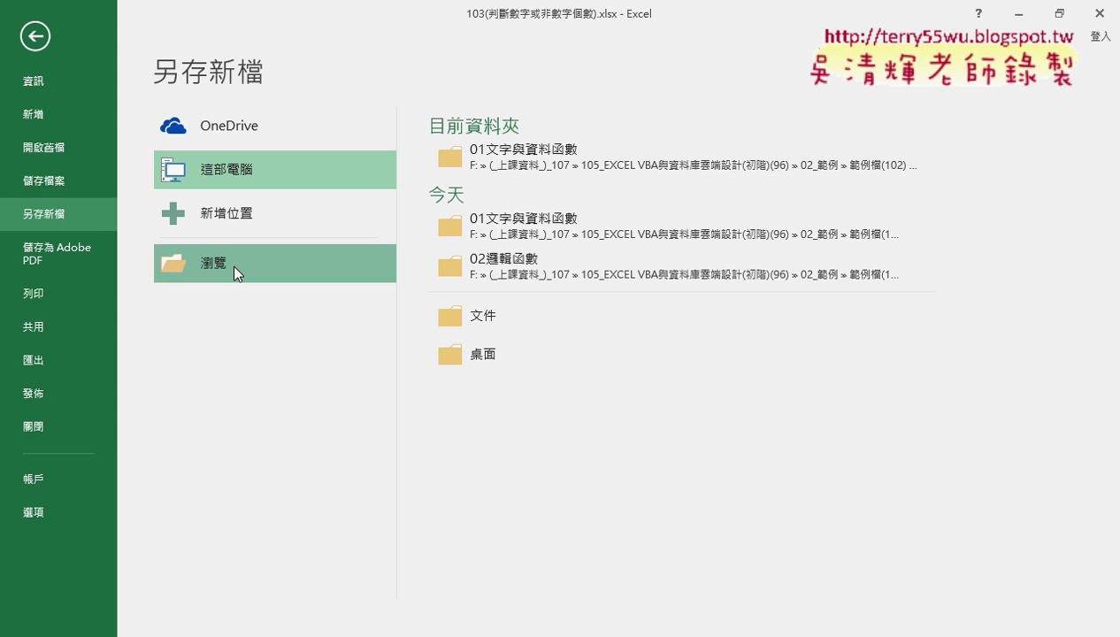
pyautogui.click(231, 264)
pyautogui.click(390, 323)
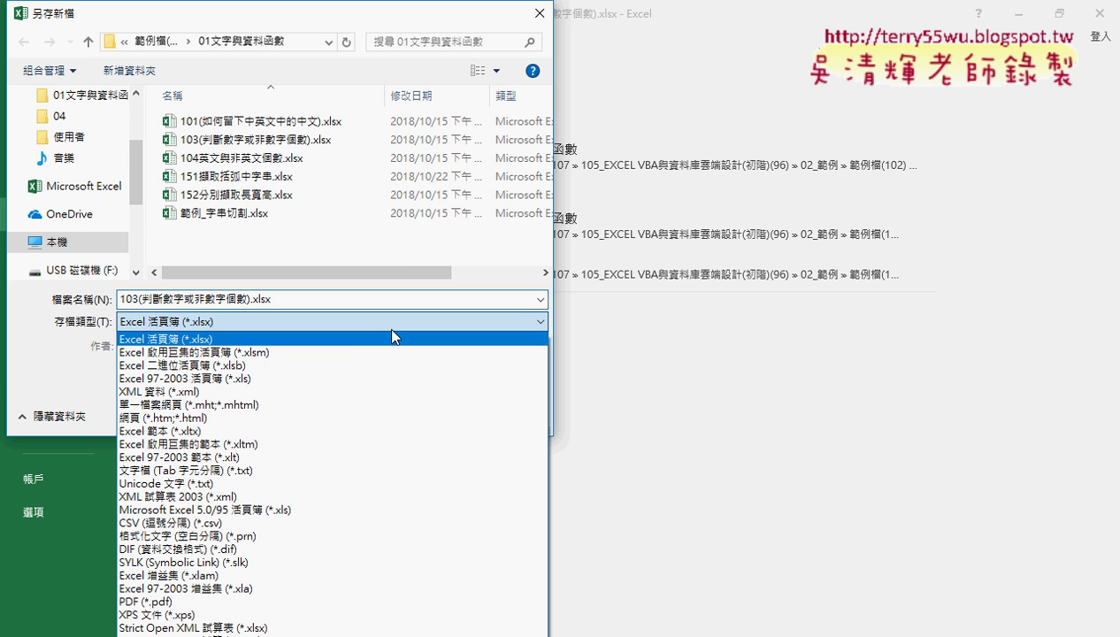
pyautogui.click(270, 352)
pyautogui.click(410, 412)
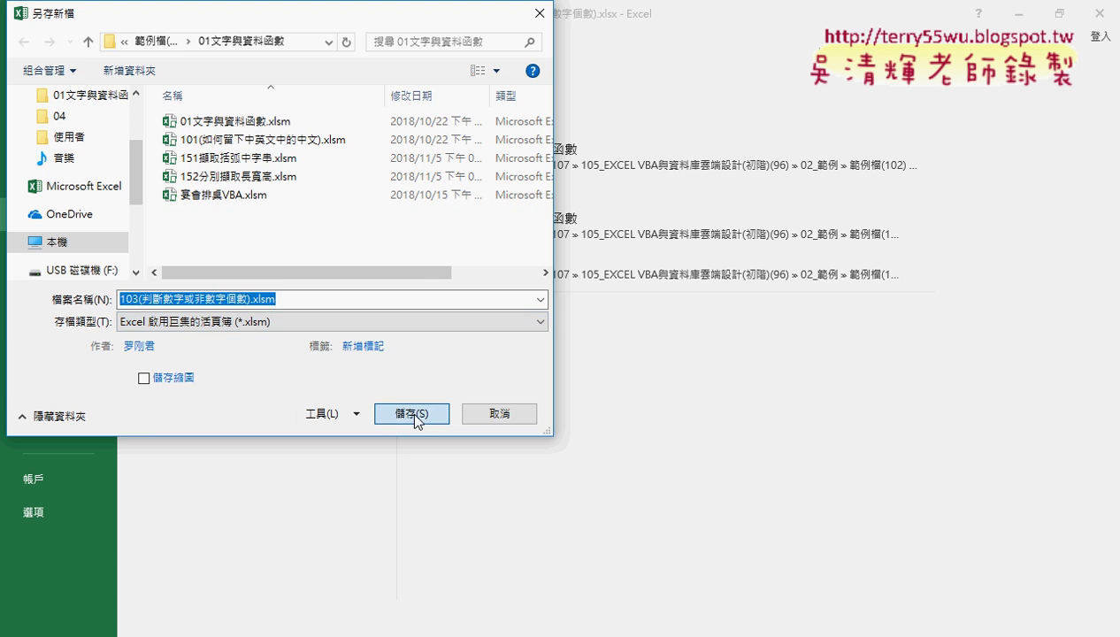
pyautogui.click(1089, 14)
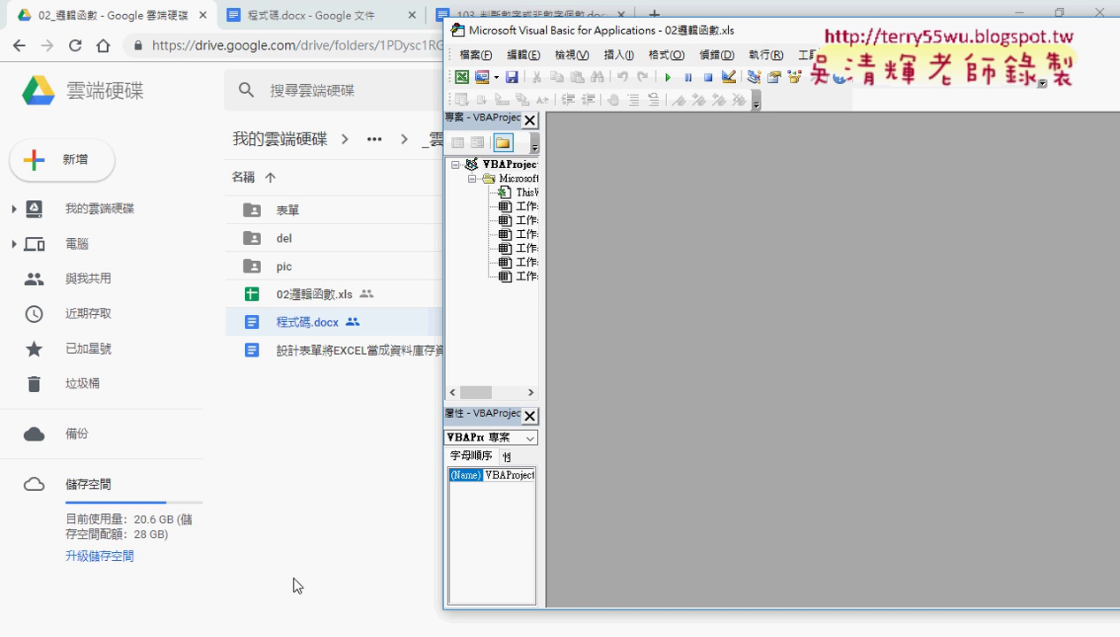
pyautogui.moveTo(223, 633)
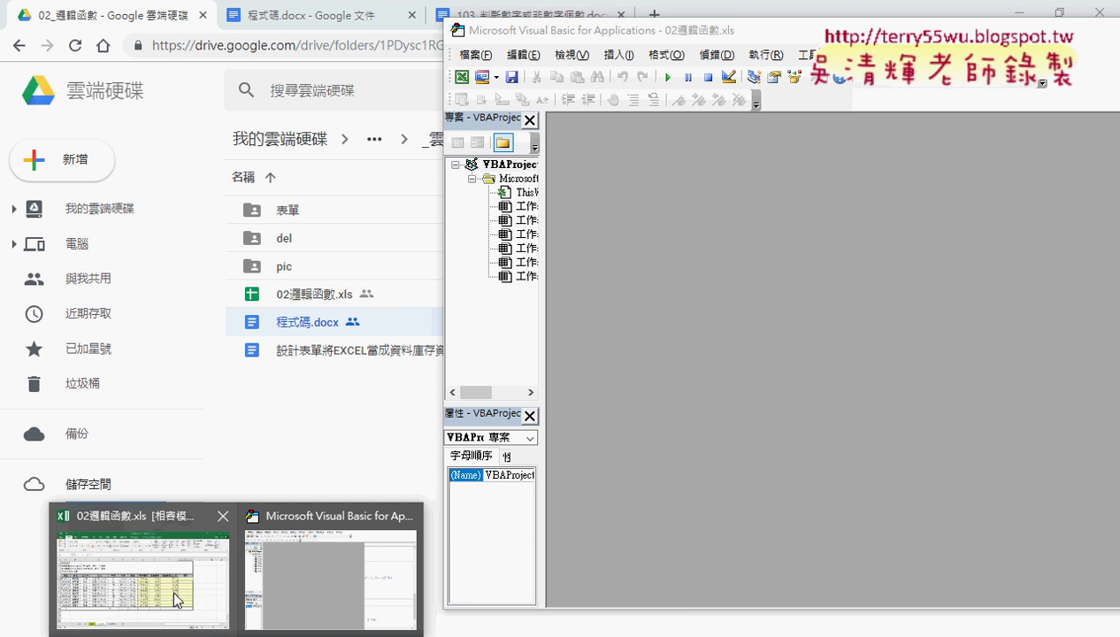
# Step: In 02邏輯函數.xls's 綜合練習 sheet, select column J and circle it and 27.6% in red
pyautogui.click(176, 590)
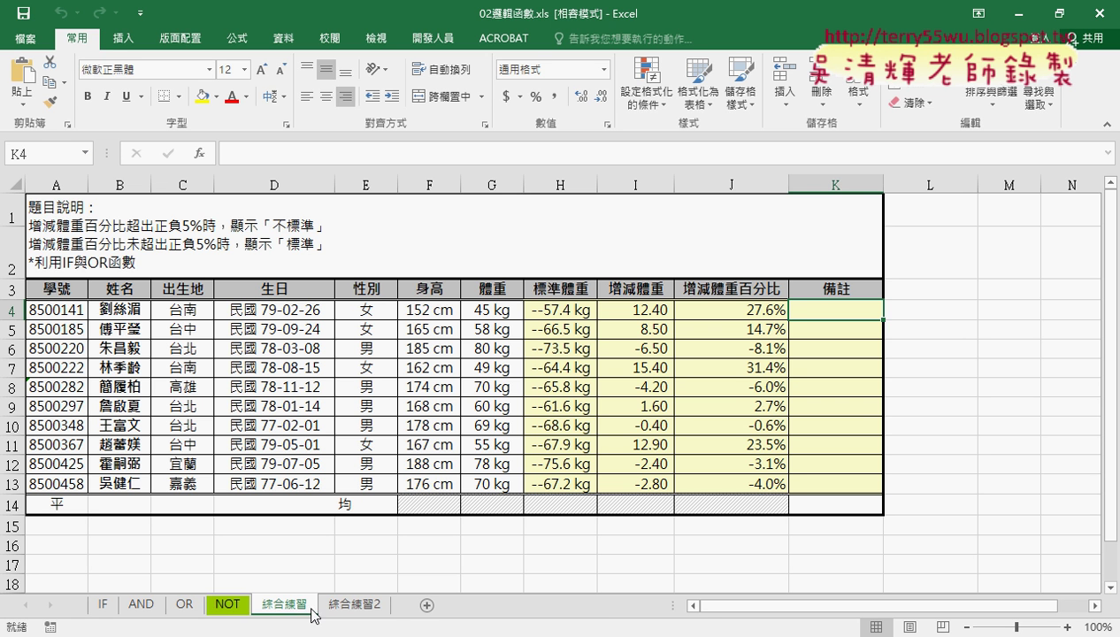
pyautogui.click(732, 181)
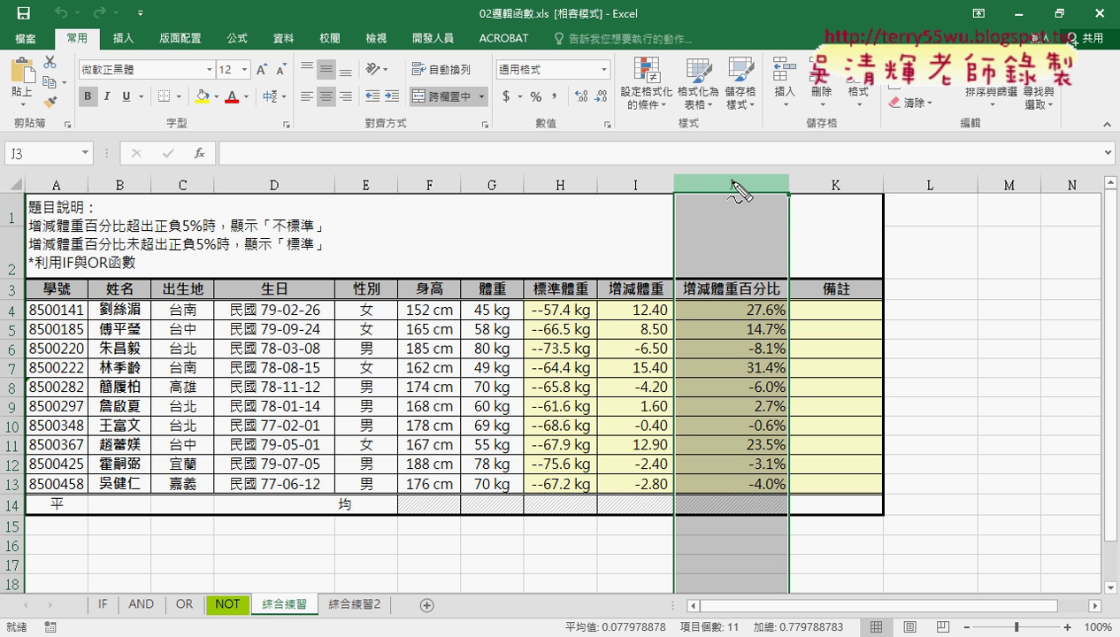
pyautogui.moveTo(732, 183)
pyautogui.mouseDown()
pyautogui.moveTo(719, 208)
pyautogui.moveTo(734, 213)
pyautogui.mouseUp()
pyautogui.moveTo(730, 88)
pyautogui.mouseDown()
pyautogui.moveTo(727, 152)
pyautogui.moveTo(773, 131)
pyautogui.mouseUp()
pyautogui.moveTo(678, 300); pyautogui.dragTo(713, 297)
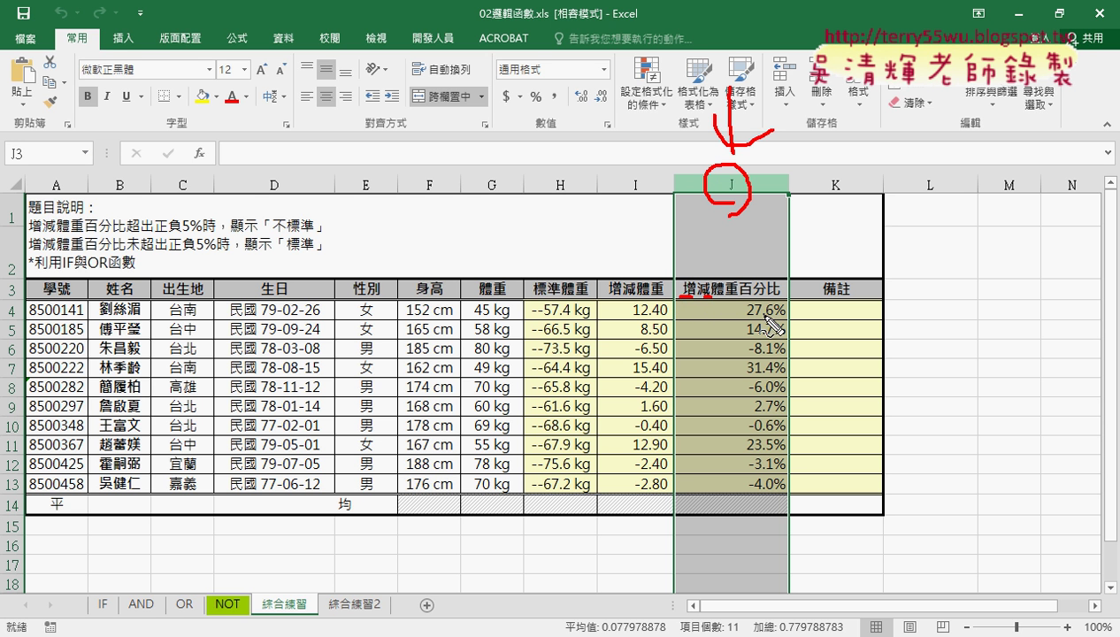
pyautogui.moveTo(765, 299)
pyautogui.mouseDown()
pyautogui.moveTo(748, 320)
pyautogui.moveTo(794, 317)
pyautogui.mouseUp()
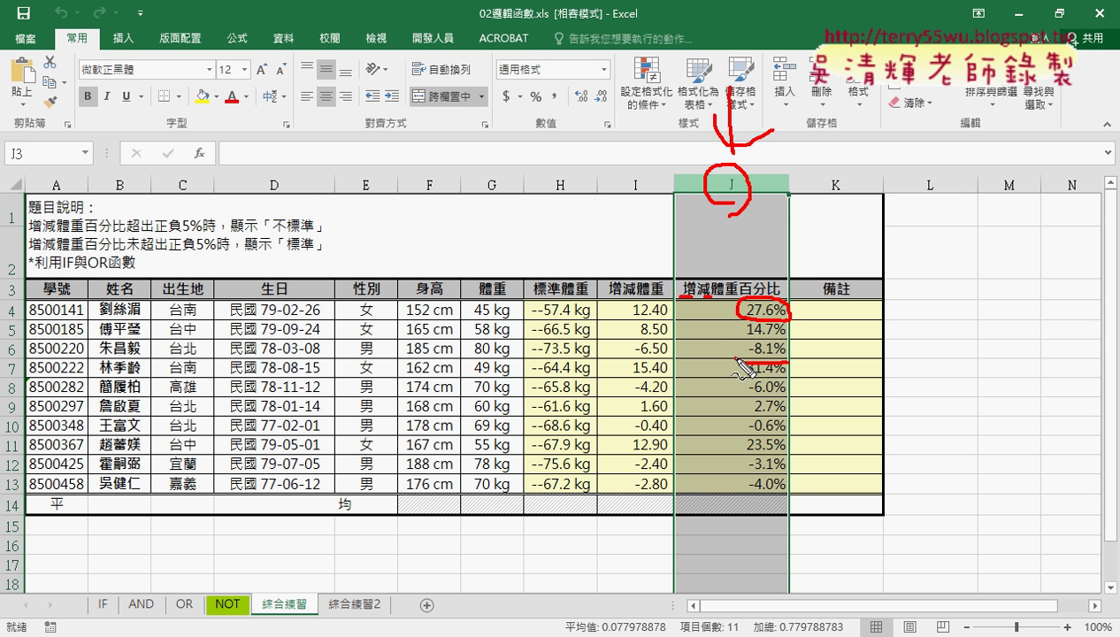
# Step: Circle -8.1% and the 備註 header and sketch +5%/-5% arrows in red ink
pyautogui.moveTo(737, 359); pyautogui.dragTo(791, 362)
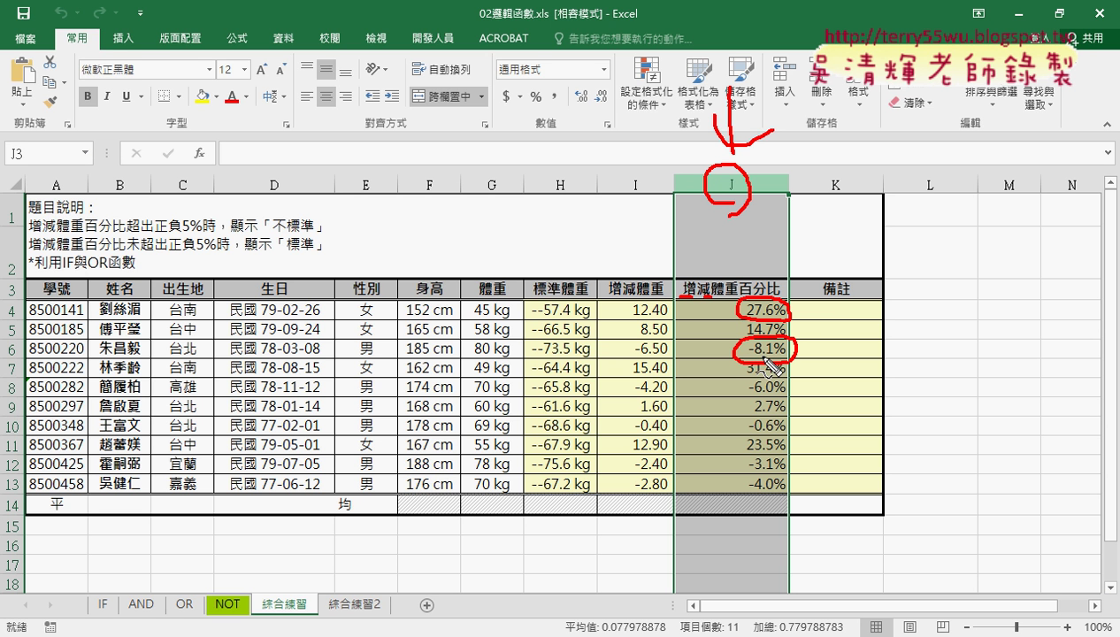
pyautogui.moveTo(845, 278)
pyautogui.mouseDown()
pyautogui.moveTo(851, 286)
pyautogui.moveTo(946, 260)
pyautogui.moveTo(919, 191)
pyautogui.moveTo(943, 215)
pyautogui.mouseUp()
pyautogui.moveTo(893, 339)
pyautogui.mouseDown()
pyautogui.moveTo(957, 340)
pyautogui.moveTo(933, 394)
pyautogui.moveTo(942, 379)
pyautogui.mouseUp()
pyautogui.moveTo(966, 228)
pyautogui.mouseDown()
pyautogui.moveTo(956, 267)
pyautogui.moveTo(985, 240)
pyautogui.moveTo(998, 264)
pyautogui.moveTo(1003, 241)
pyautogui.moveTo(1028, 267)
pyautogui.mouseUp()
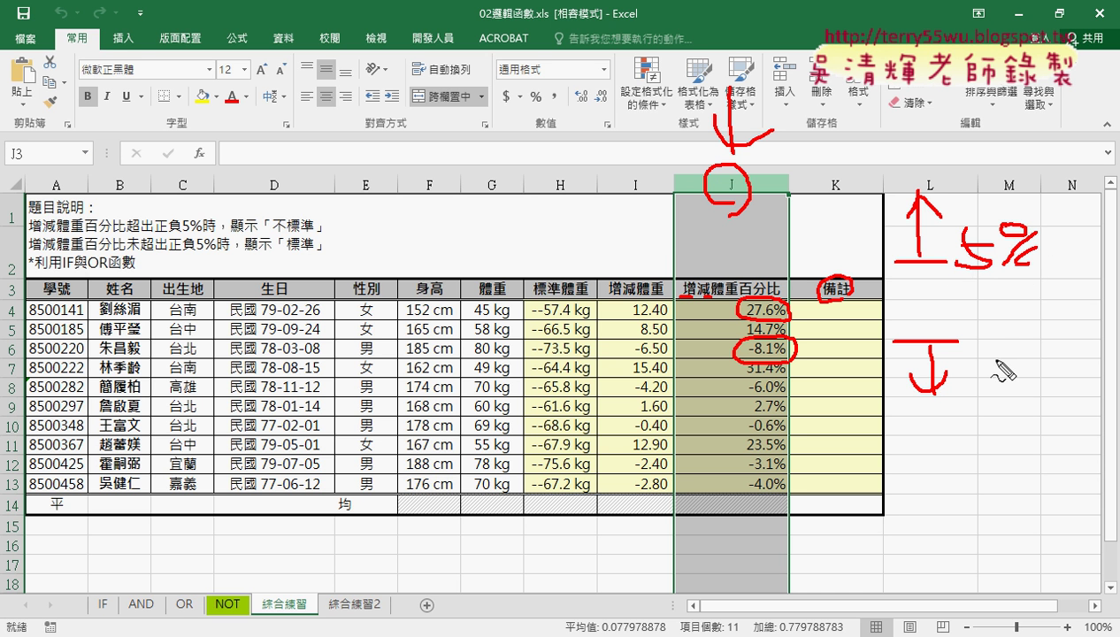
pyautogui.moveTo(970, 359)
pyautogui.mouseDown()
pyautogui.moveTo(1017, 371)
pyautogui.moveTo(1041, 334)
pyautogui.moveTo(1017, 382)
pyautogui.mouseUp()
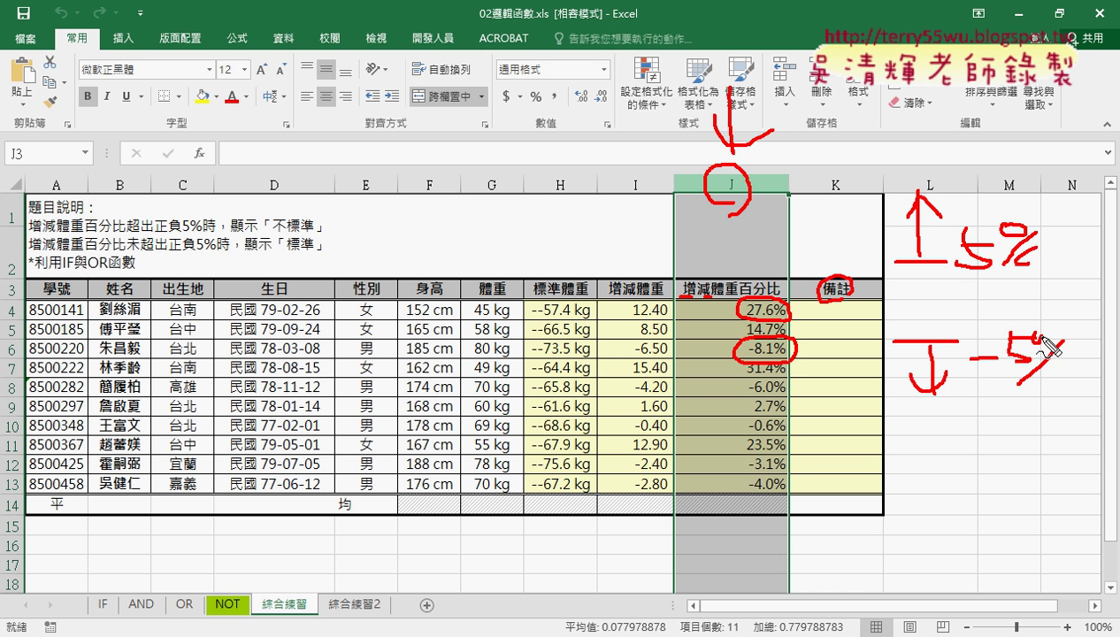
pyautogui.moveTo(1049, 347); pyautogui.dragTo(1065, 371)
# Step: Add an oval, 'or' and range marks to the ±5% diagram, then wipe all the ink
pyautogui.moveTo(911, 320); pyautogui.dragTo(938, 329)
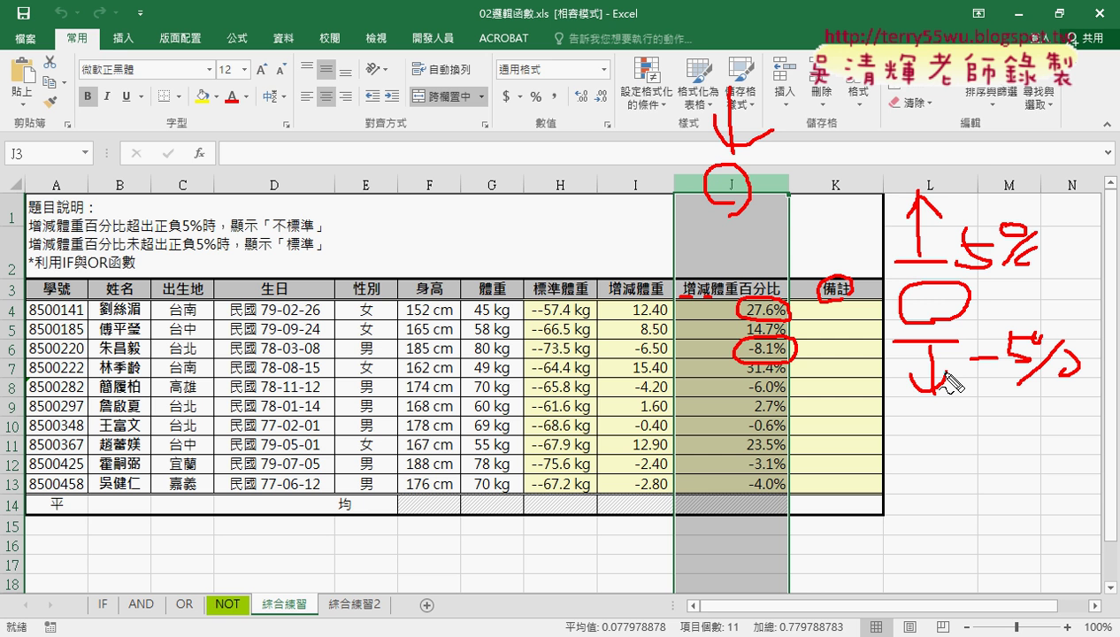
pyautogui.moveTo(983, 159)
pyautogui.mouseDown()
pyautogui.moveTo(976, 177)
pyautogui.moveTo(983, 168)
pyautogui.moveTo(1028, 180)
pyautogui.mouseUp()
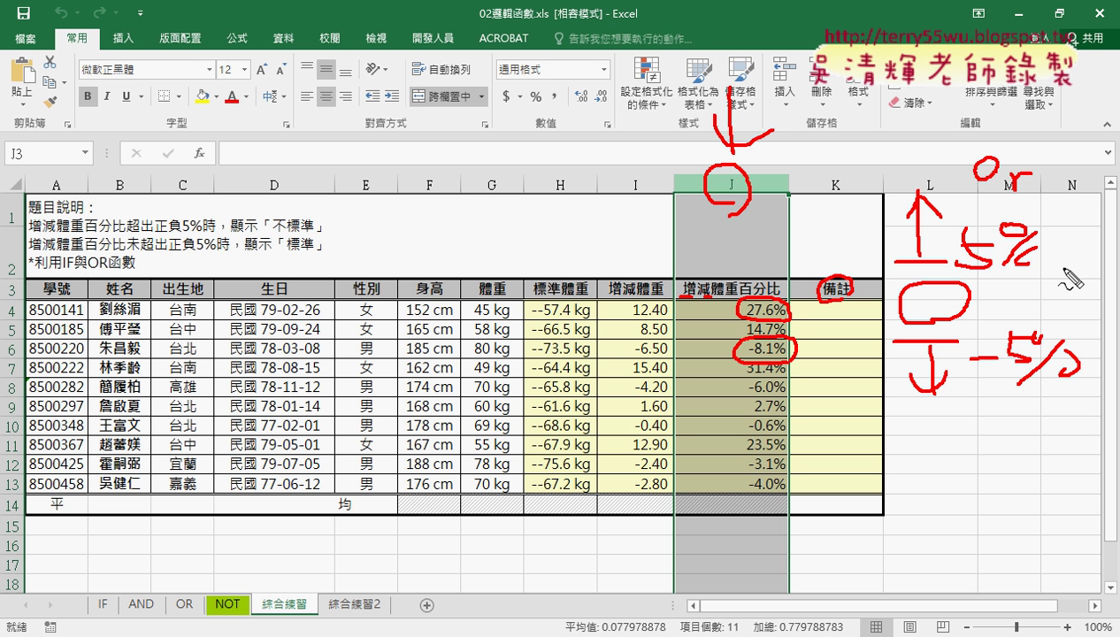
pyautogui.moveTo(959, 264); pyautogui.dragTo(1062, 264)
pyautogui.moveTo(970, 347)
pyautogui.mouseDown()
pyautogui.moveTo(1000, 346)
pyautogui.moveTo(997, 282)
pyautogui.moveTo(1021, 311)
pyautogui.moveTo(1037, 299)
pyautogui.mouseUp()
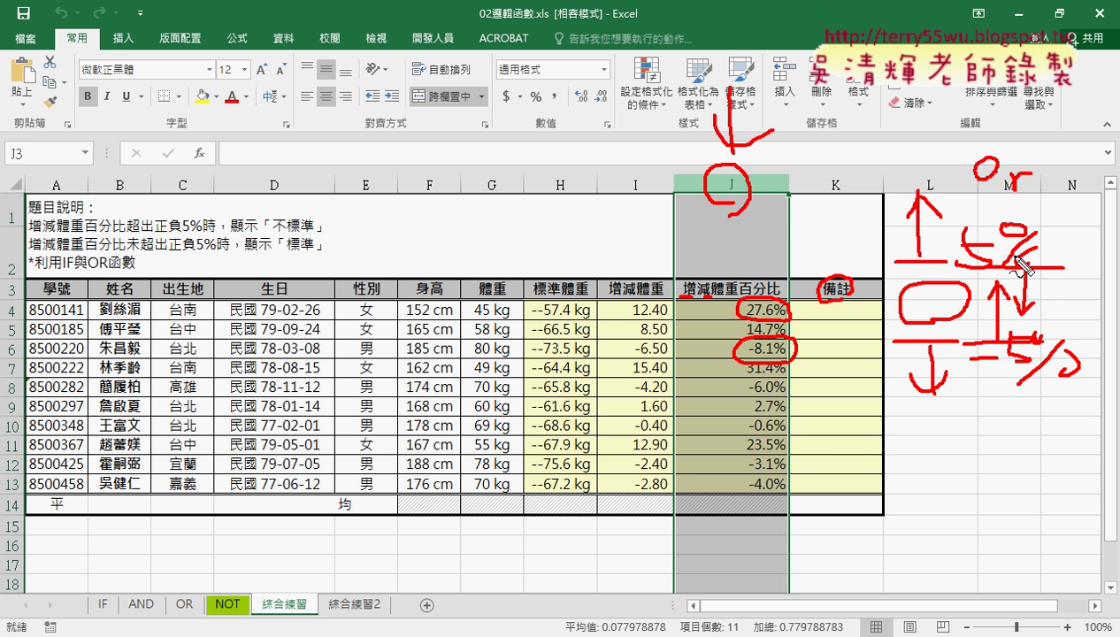
pyautogui.press('Escape')
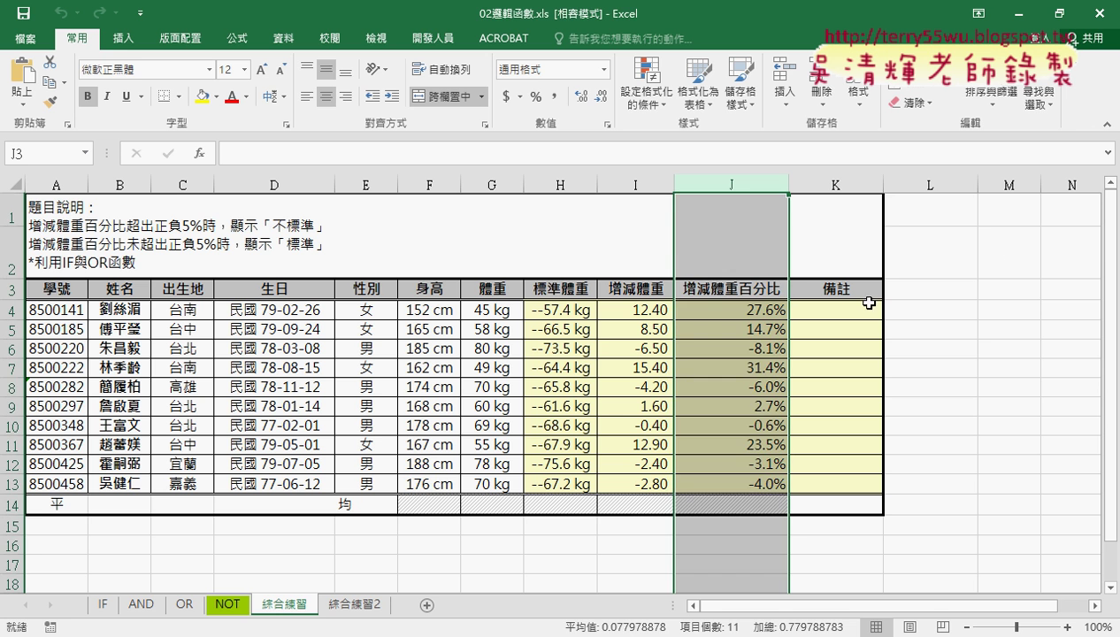
# Step: Enter the header VBA in cell L3 beside the 備註 column
pyautogui.click(833, 303)
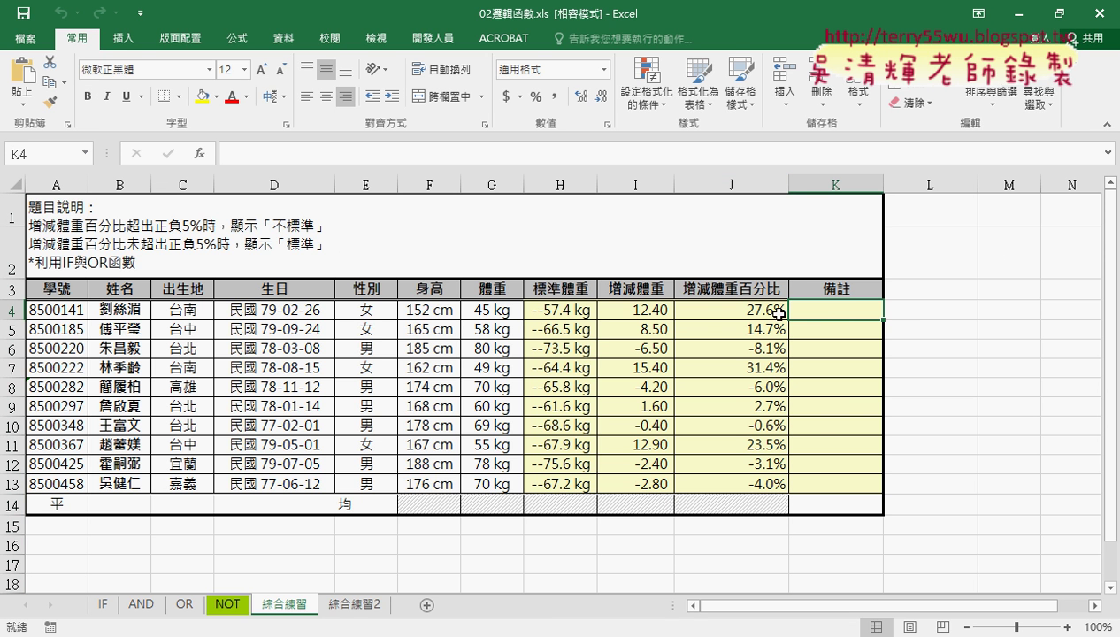
pyautogui.click(746, 184)
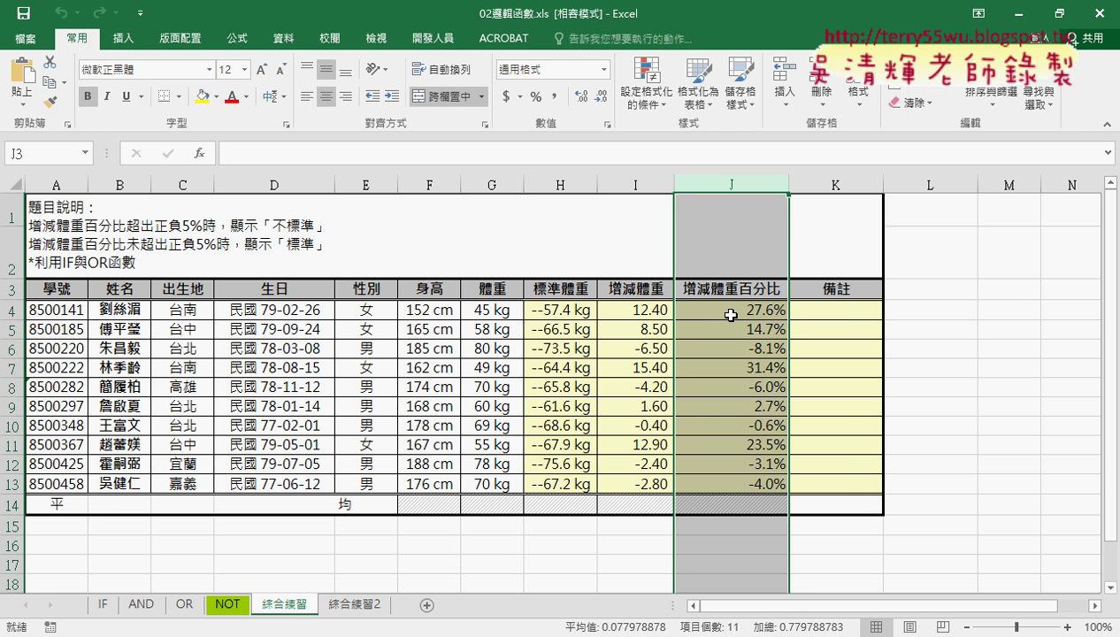
pyautogui.click(837, 304)
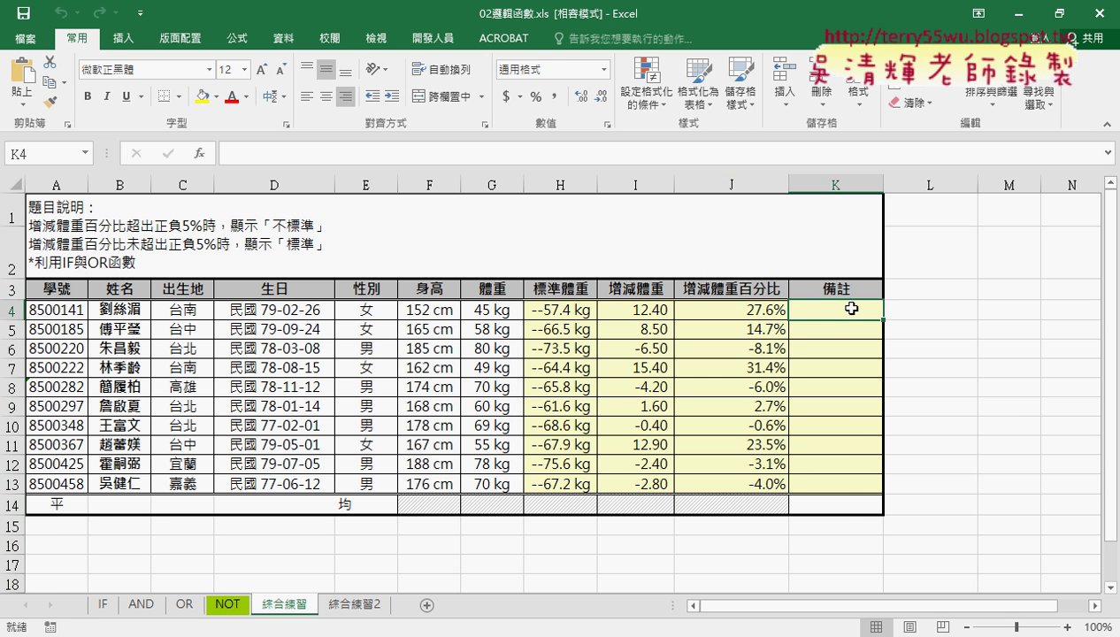
pyautogui.click(929, 290)
pyautogui.write('VB')
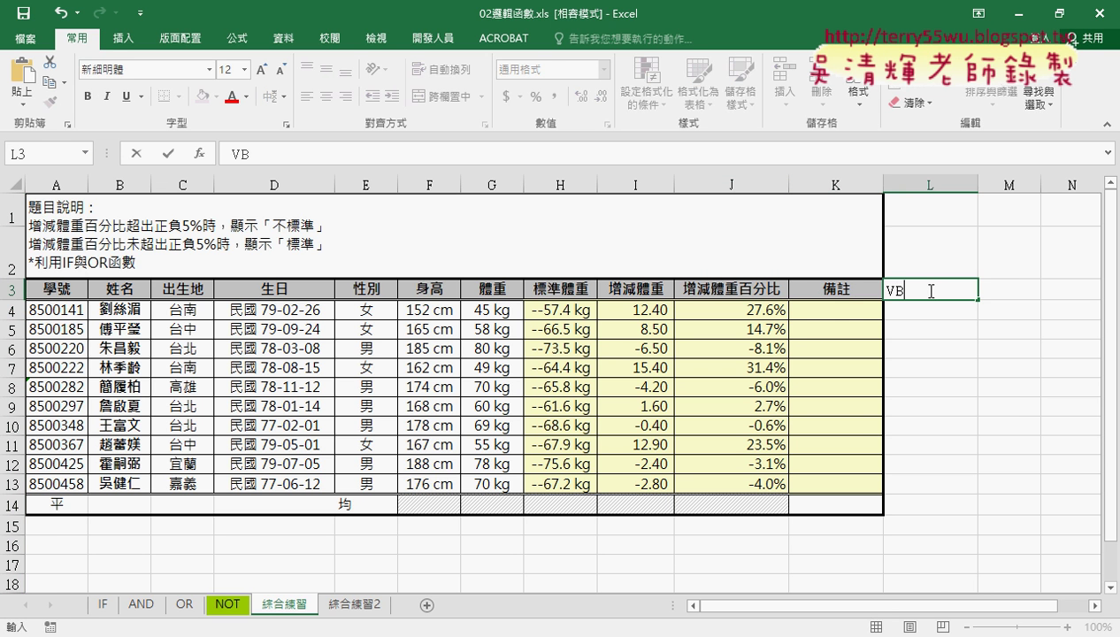
pyautogui.write('A')
pyautogui.click(911, 334)
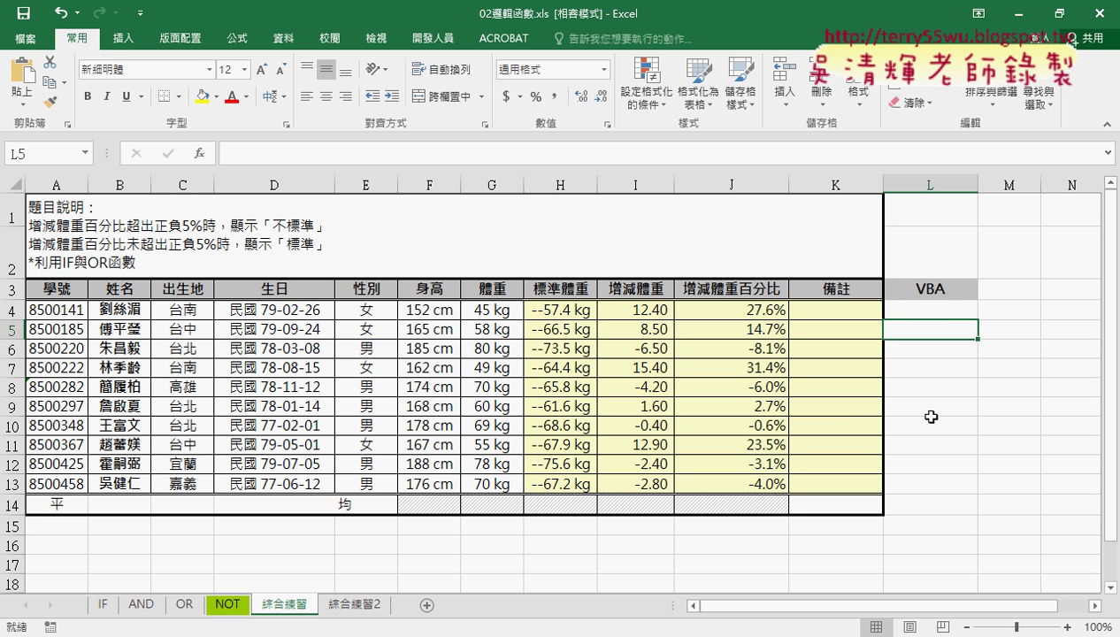